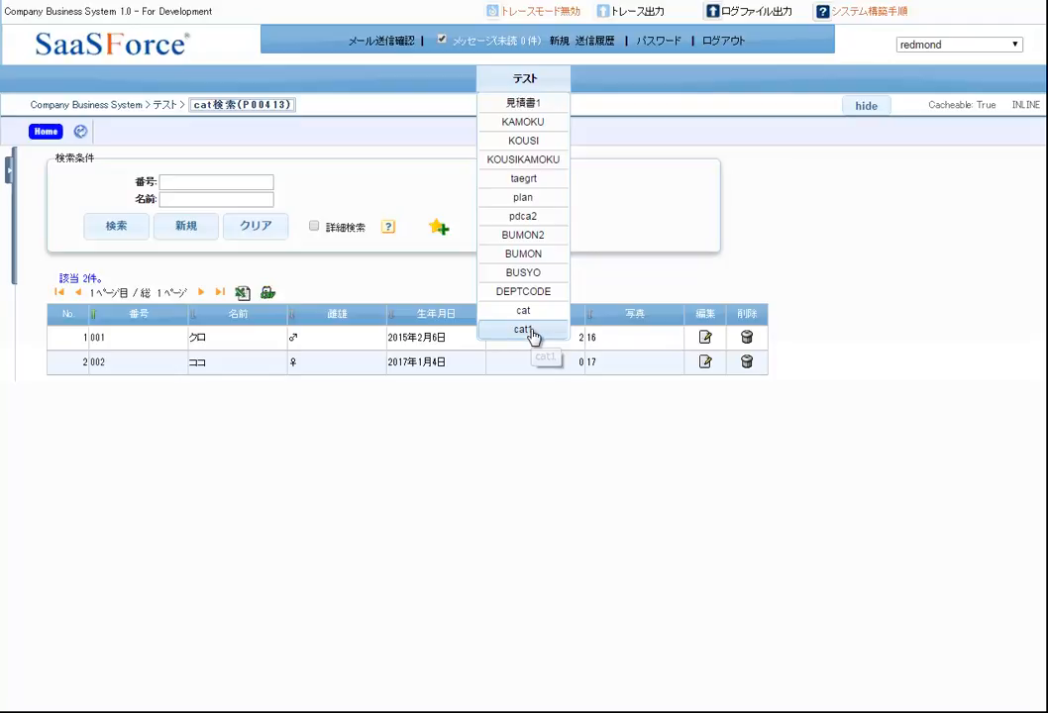
Step: Open the cat1 page of the テスト group and bring up its new-entry grid
click(525, 330)
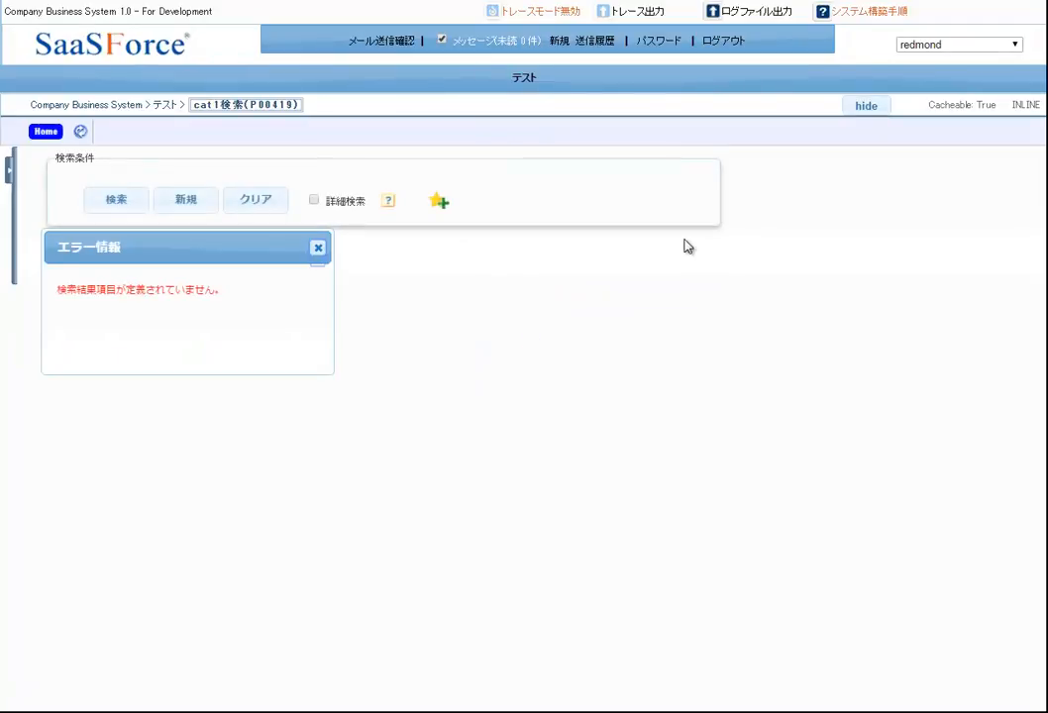
click(528, 83)
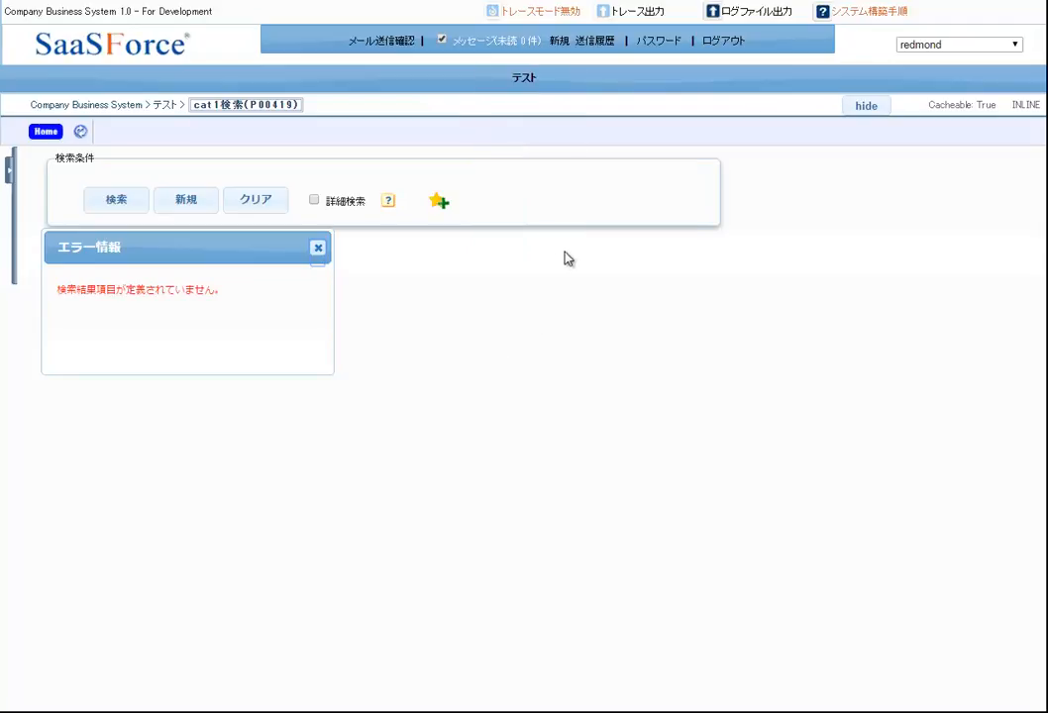
mouse_move(531, 86)
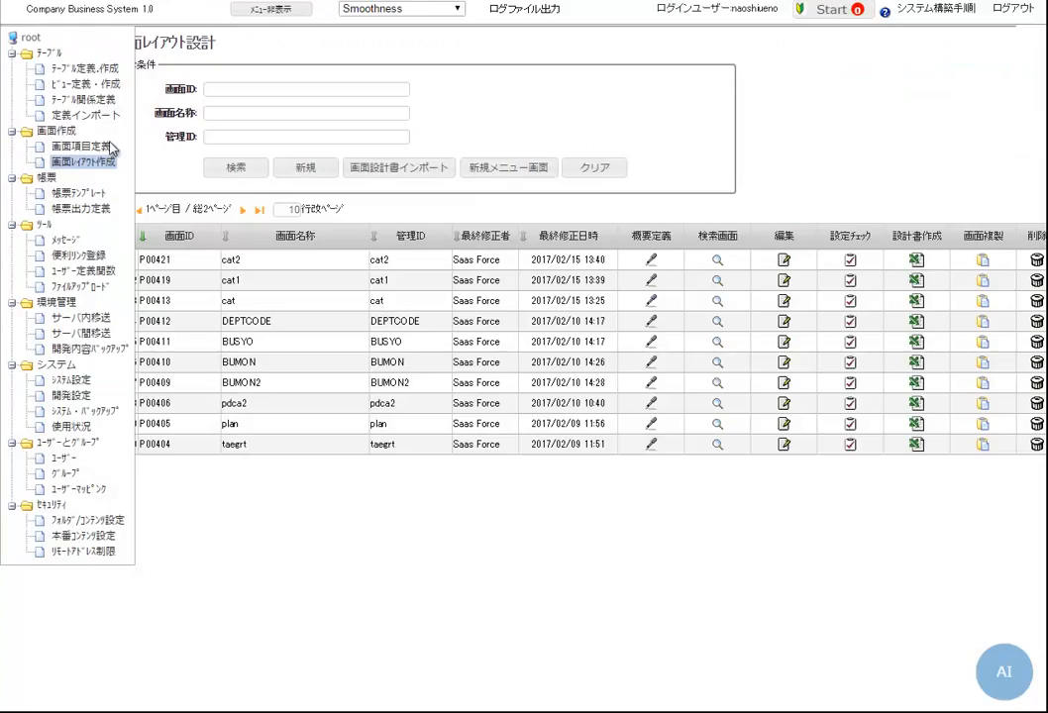
click(96, 148)
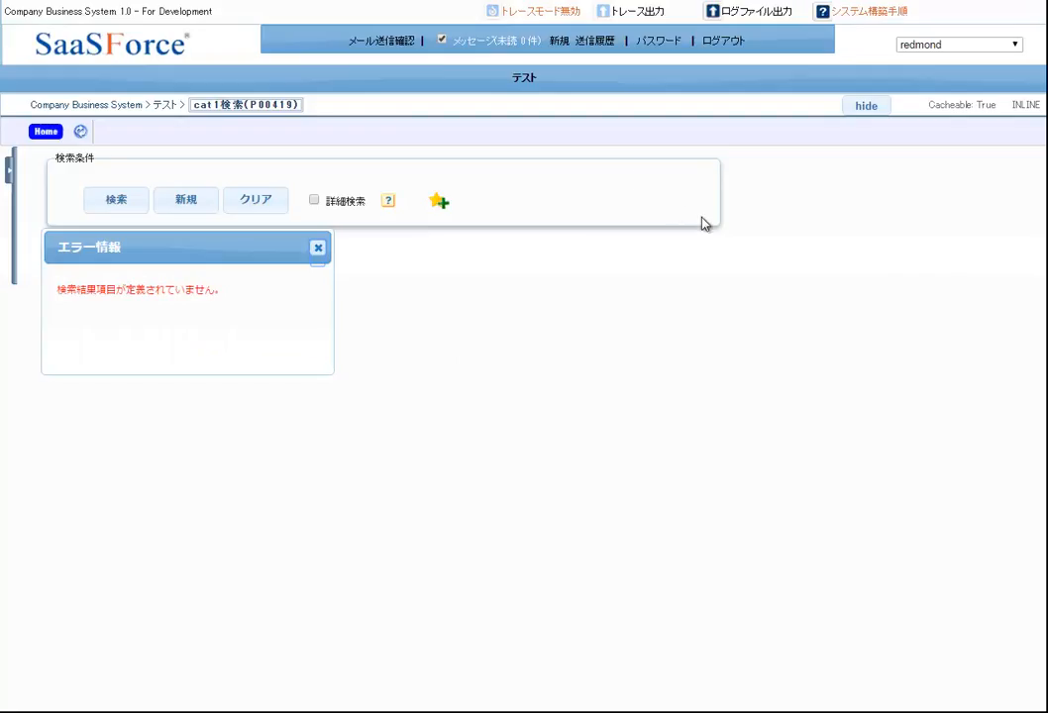
click(191, 202)
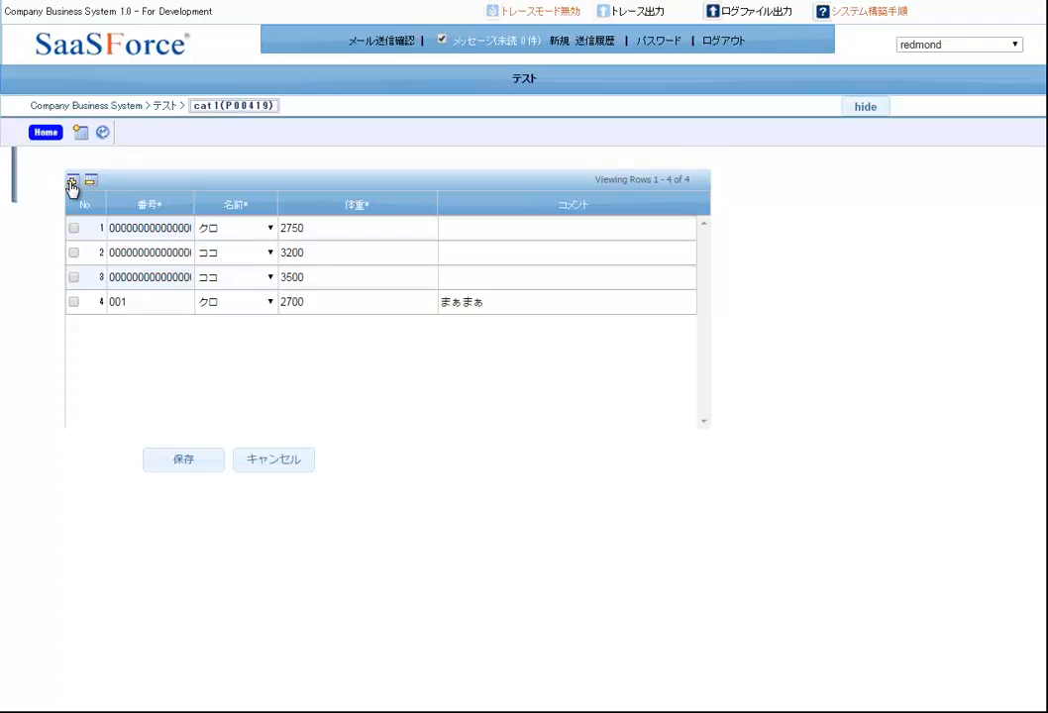
Step: Set the 体重 value of the first クロ row to 3350
click(309, 229)
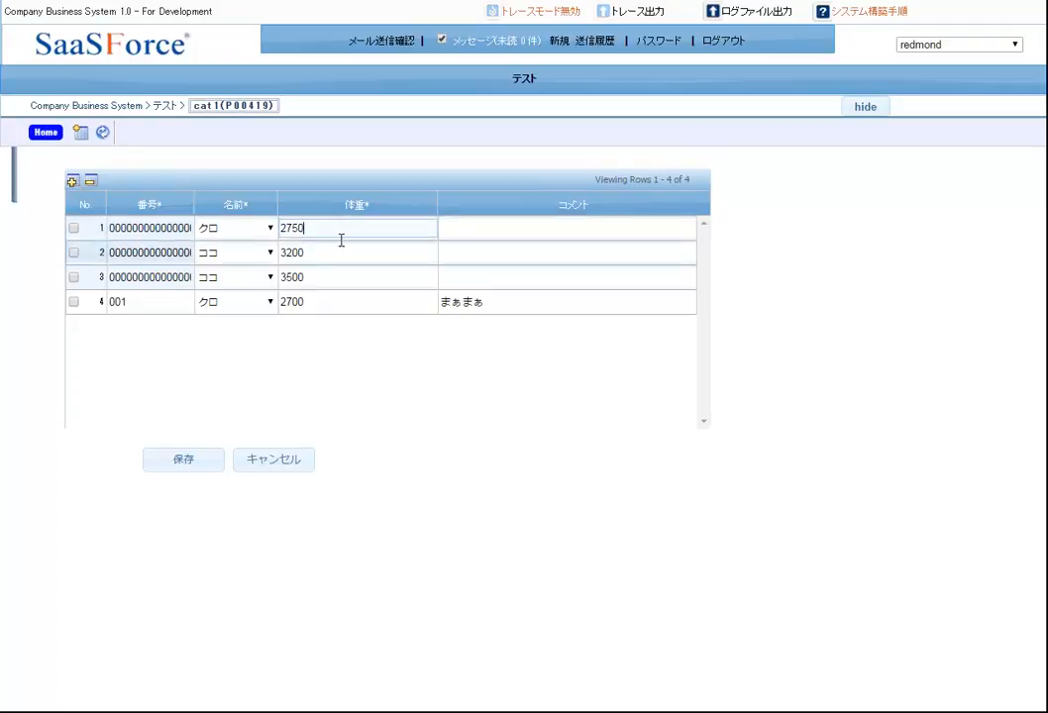
drag(282, 229, 277, 231)
text(33)
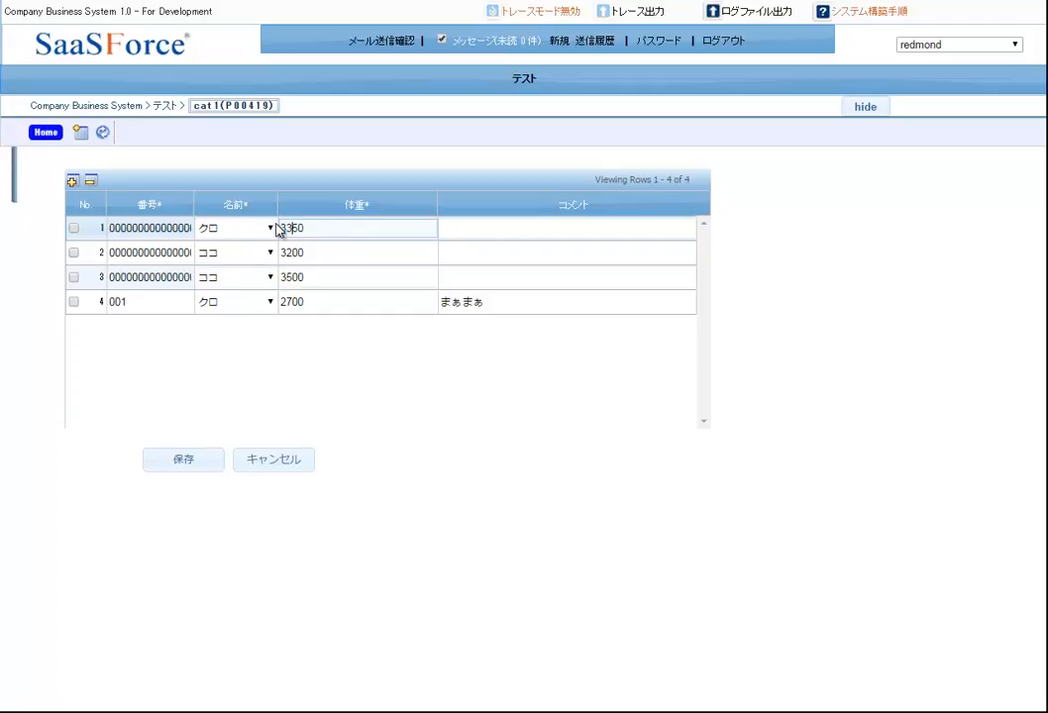
key(Return)
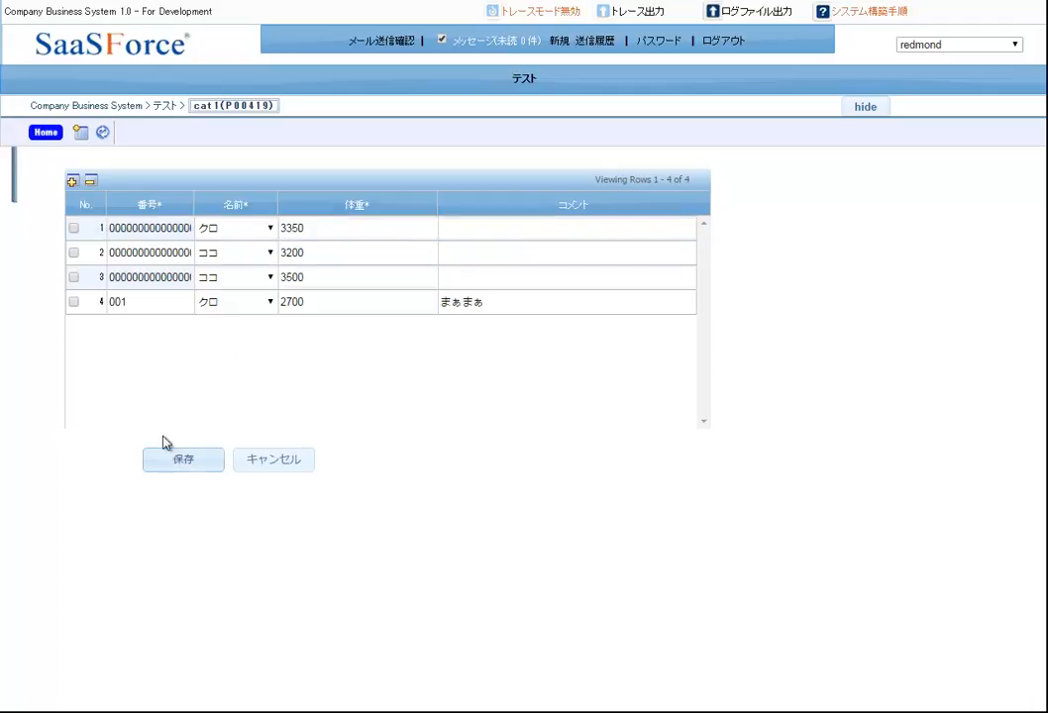
Step: Add an empty fifth row to the grid and set the first row's 体重 to 2850
click(71, 182)
click(253, 330)
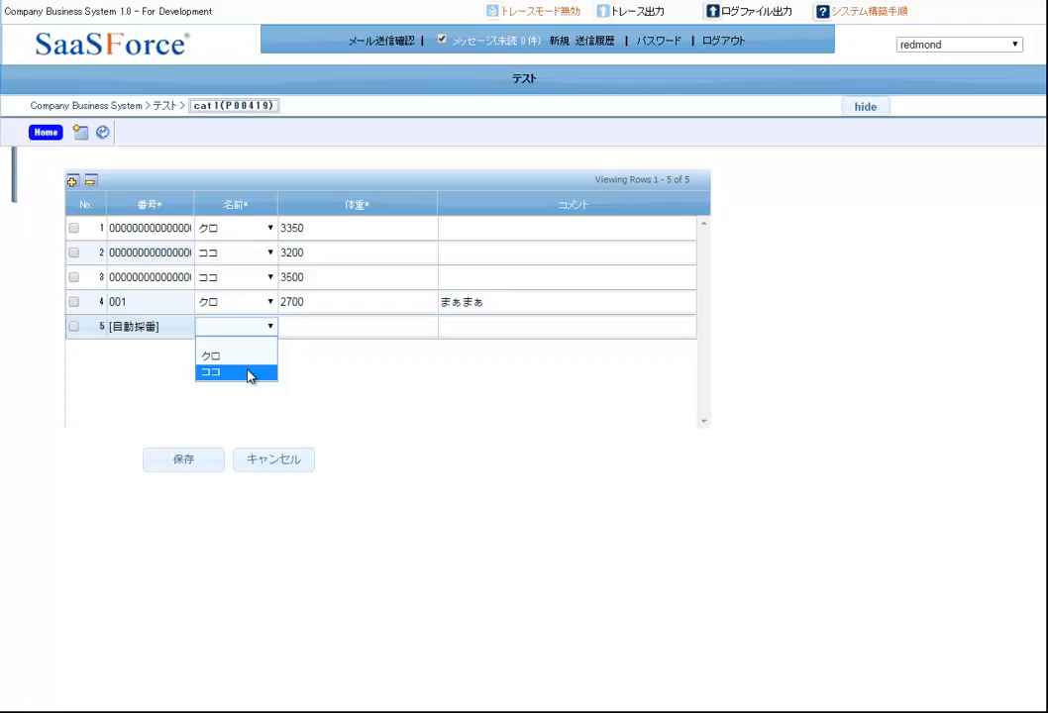
click(294, 228)
key(BackSpace)
key(BackSpace)
text(28)
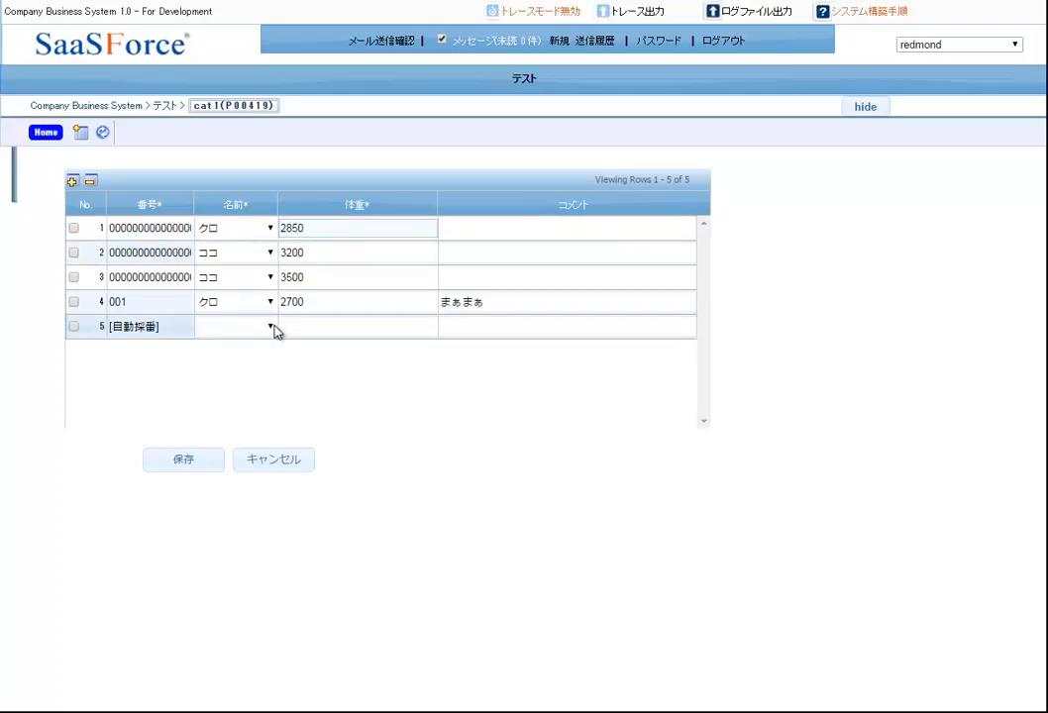
Step: Fill the new row with 名前 ココ and 体重 3420, and save the records
click(271, 329)
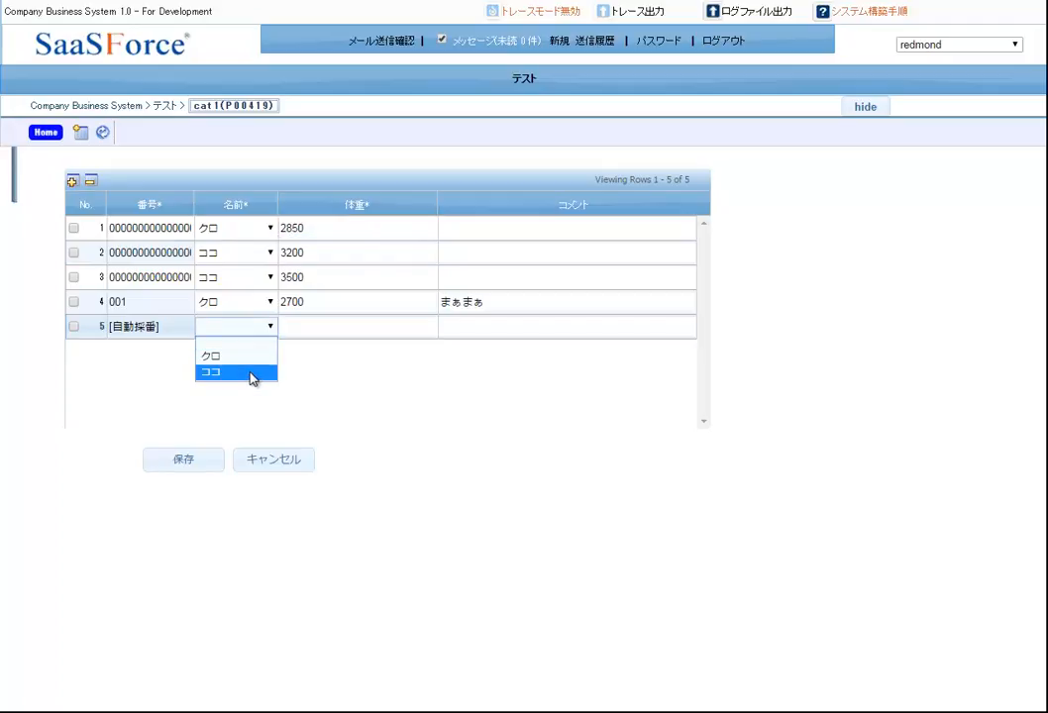
click(253, 371)
click(341, 327)
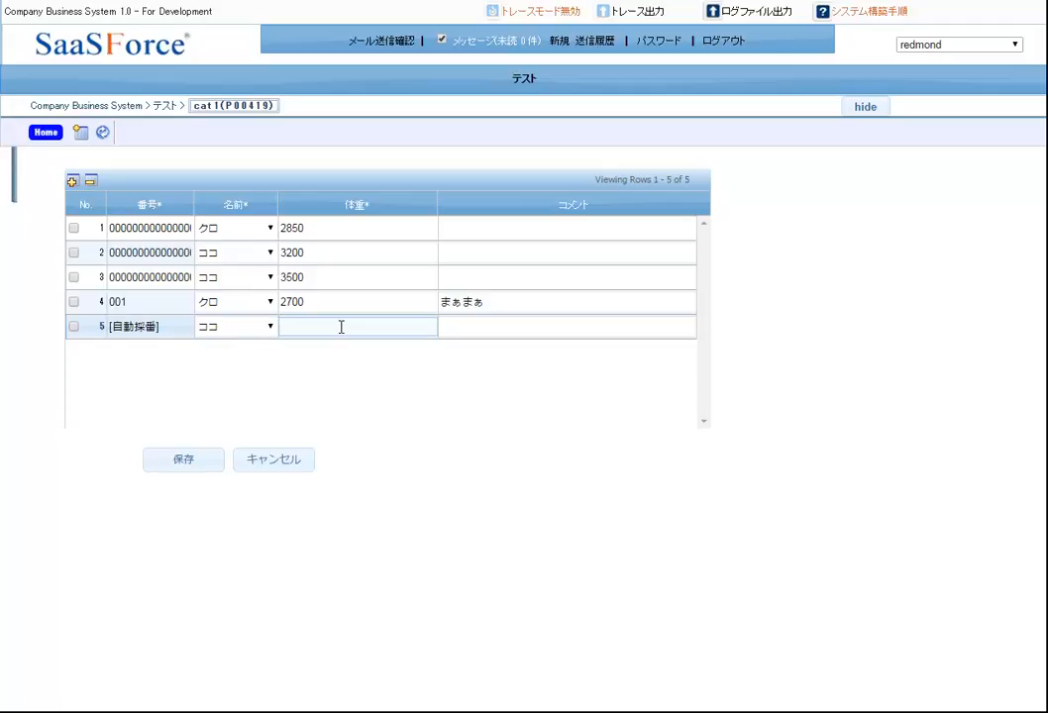
text(3420)
click(188, 460)
click(657, 86)
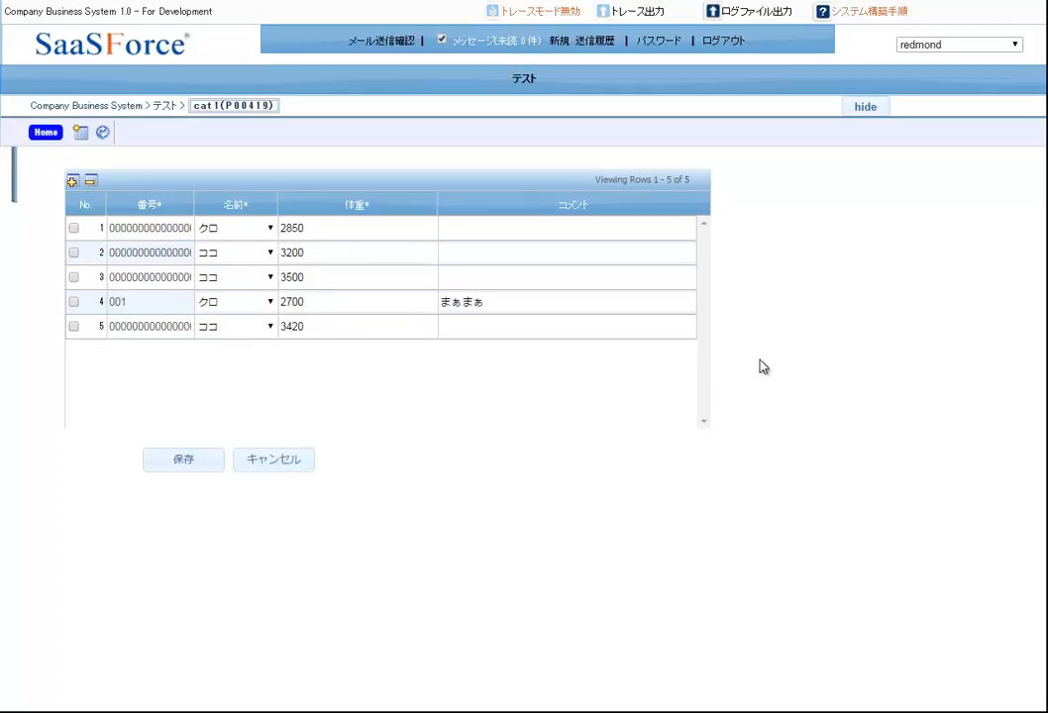
Step: Reopen the cat1 entry grid and delete the クロ row numbered 001
click(297, 460)
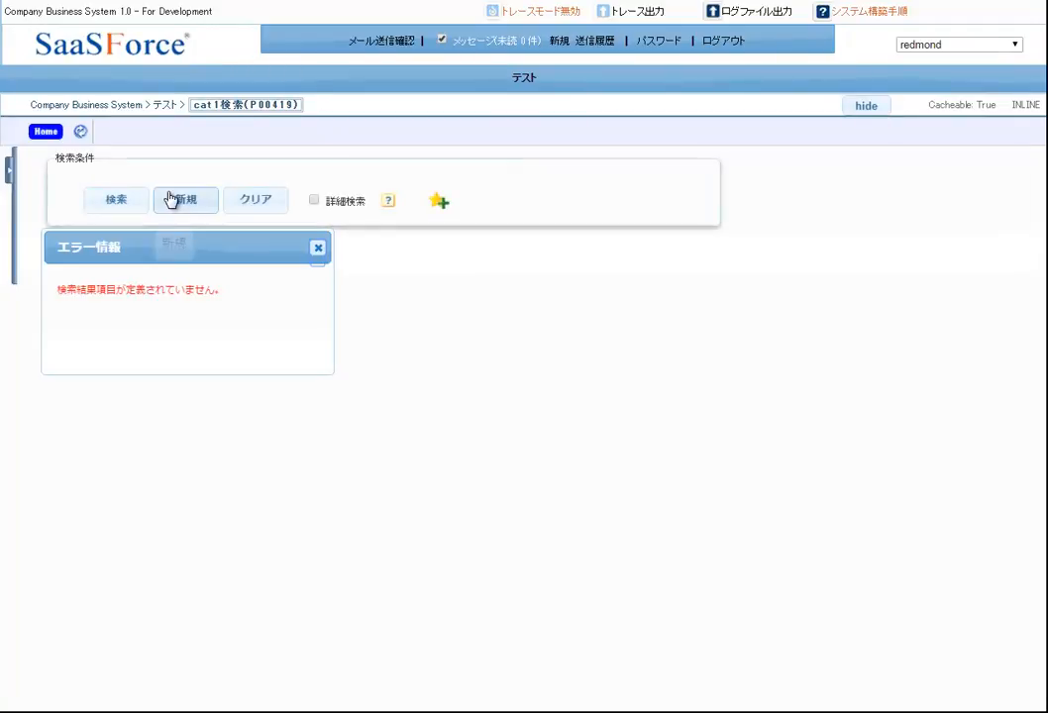
click(181, 205)
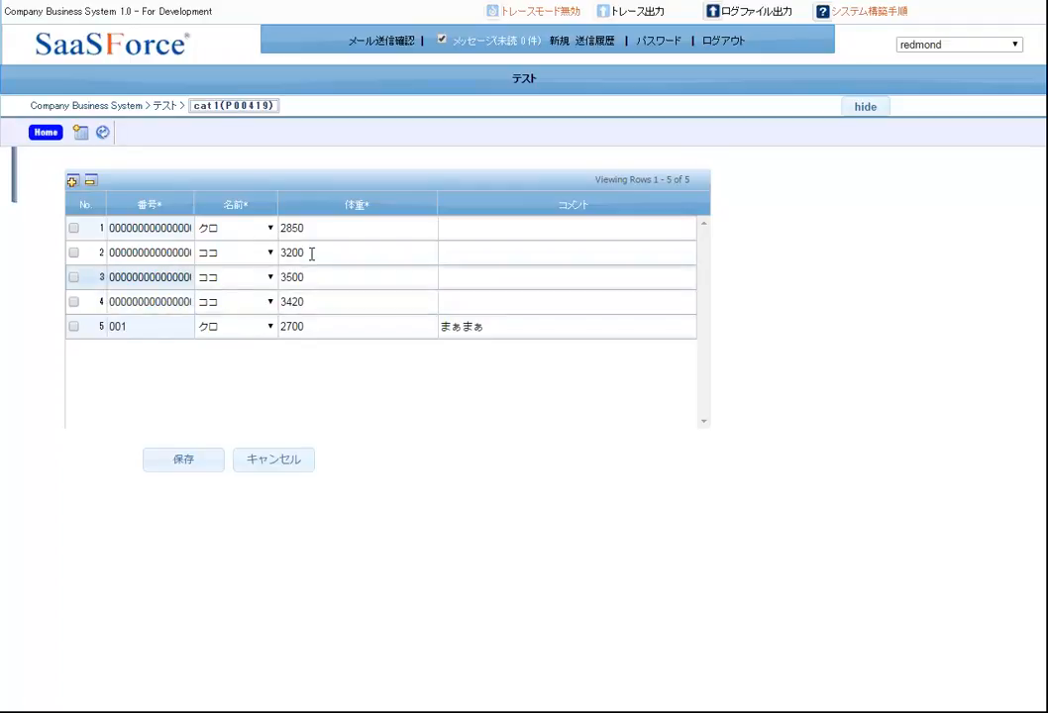
click(74, 326)
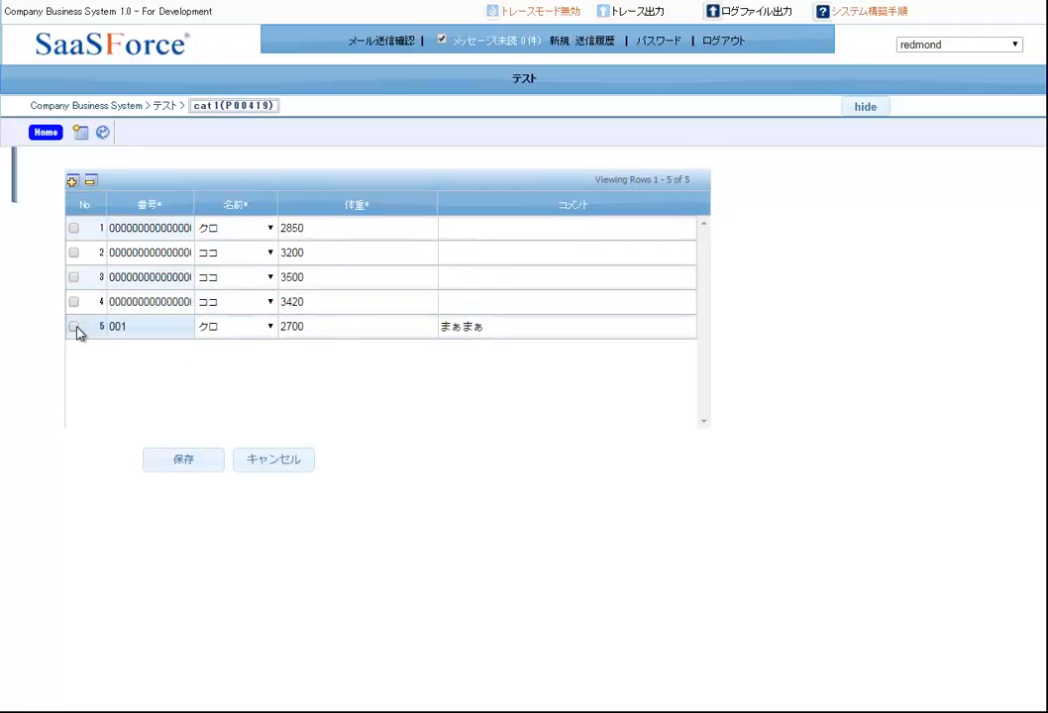
click(90, 181)
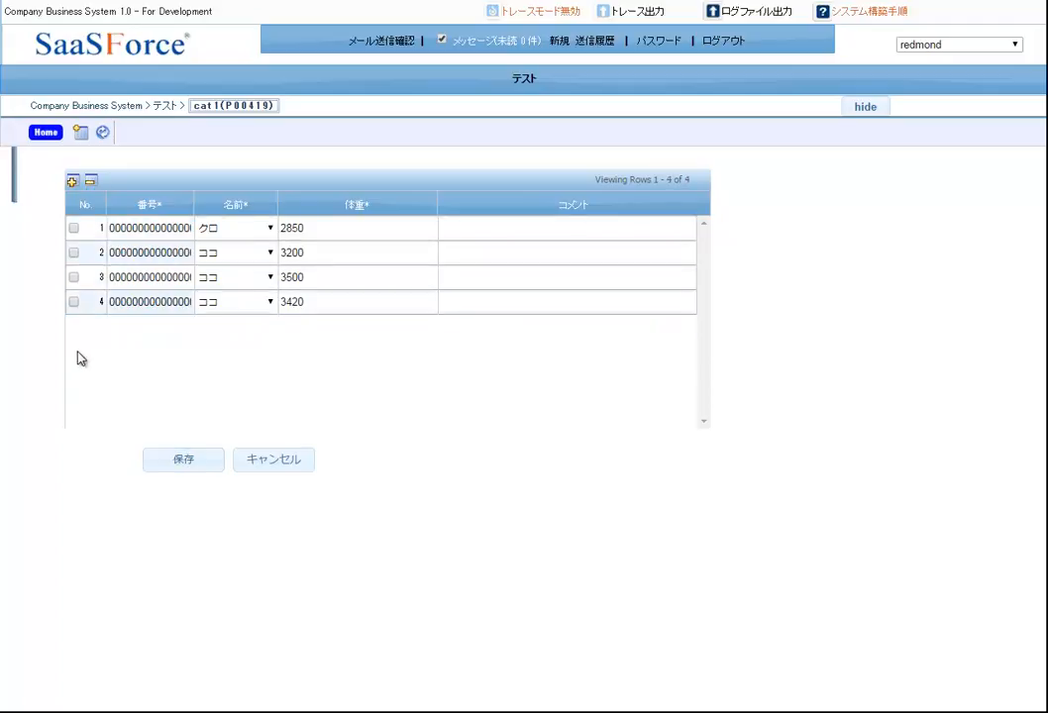
Step: Add a クロ row with 体重 2890, save the records and leave the entry grid
click(74, 182)
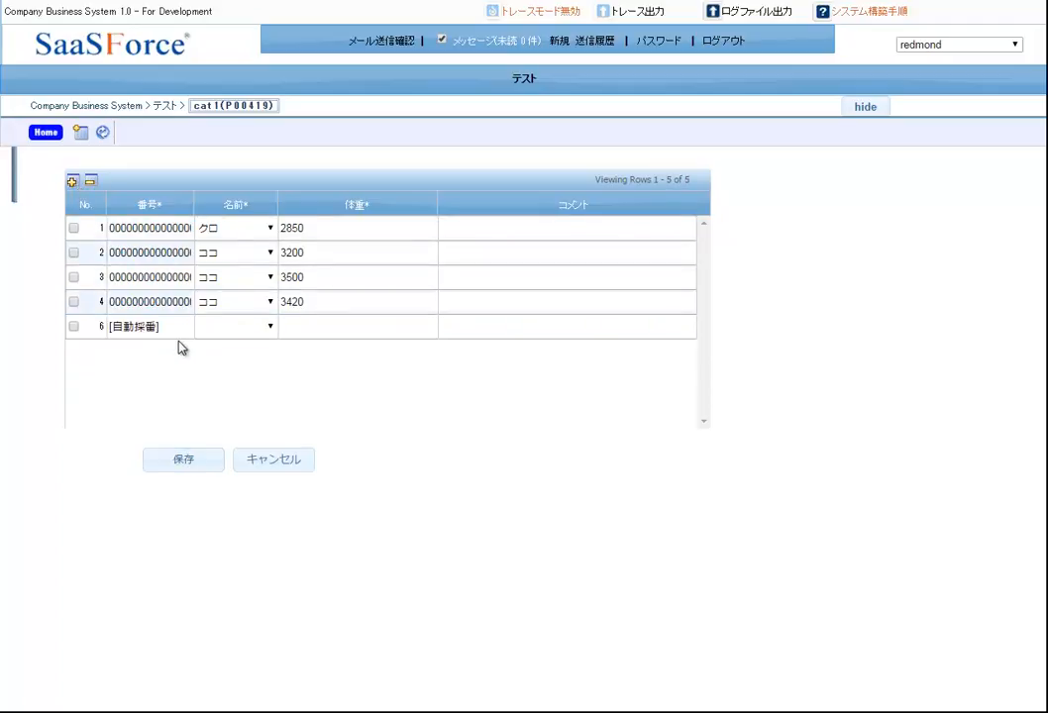
click(224, 335)
click(226, 357)
click(329, 328)
text(2890)
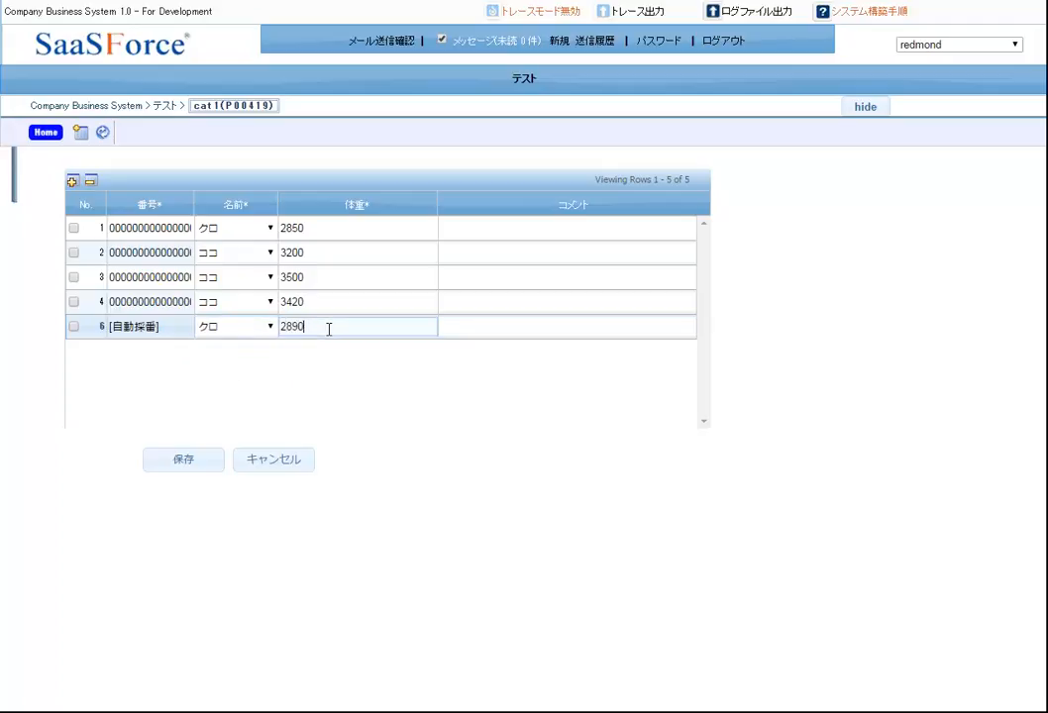
click(182, 463)
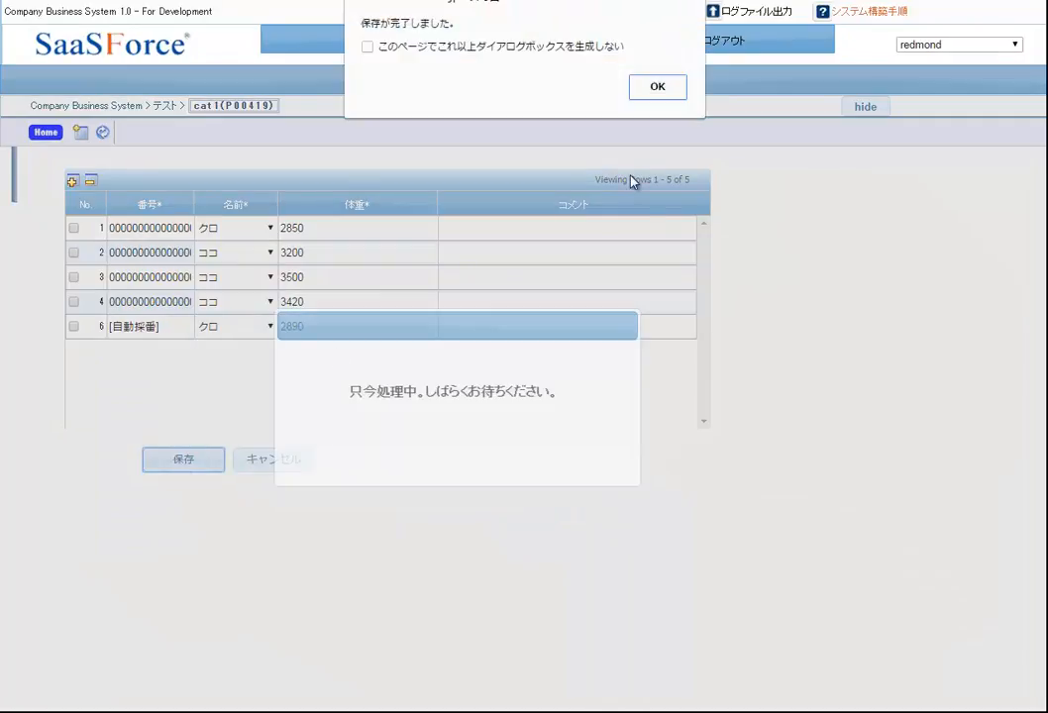
click(653, 86)
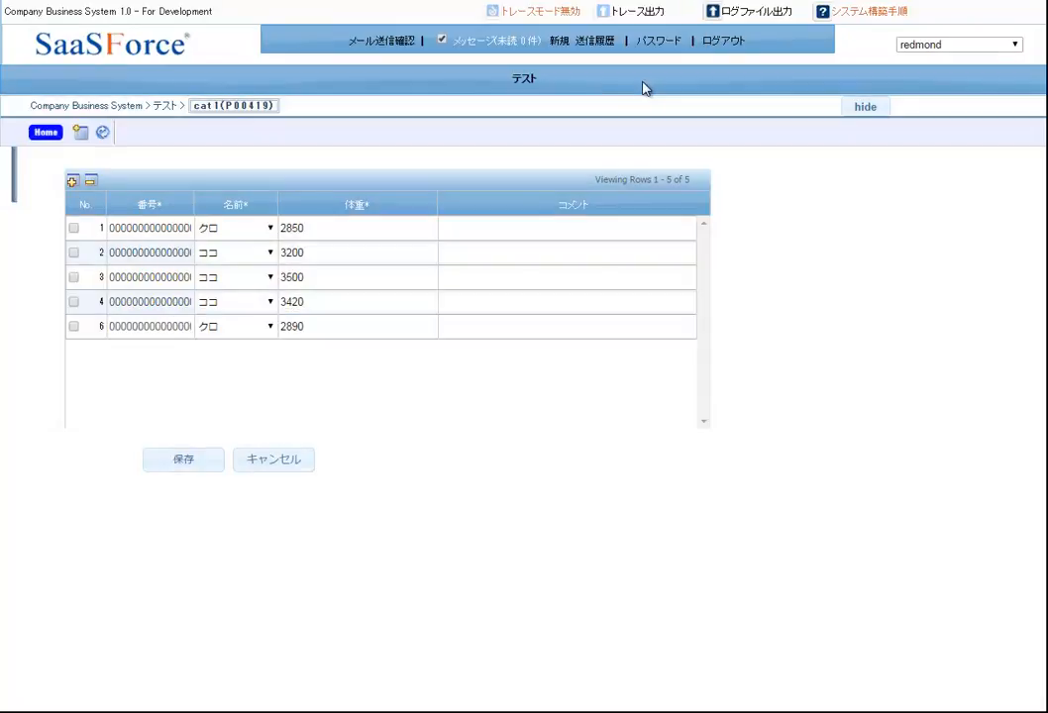
click(275, 465)
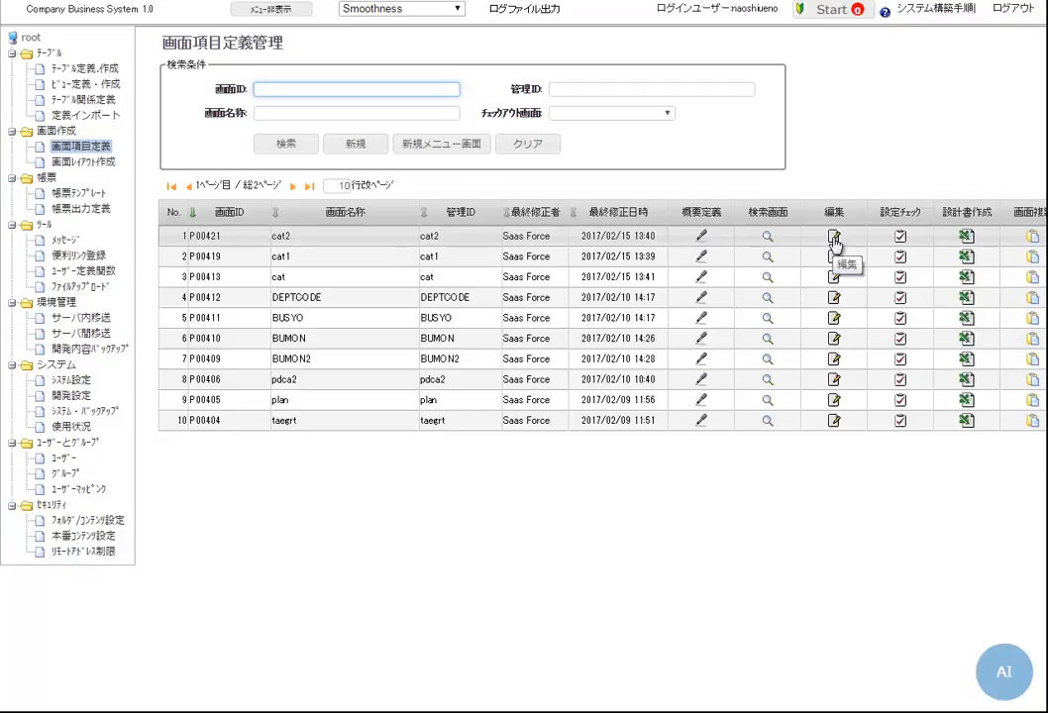
Step: In the development console, review the screen layout list, the search settings of cat2 and the screen item definition list
click(104, 164)
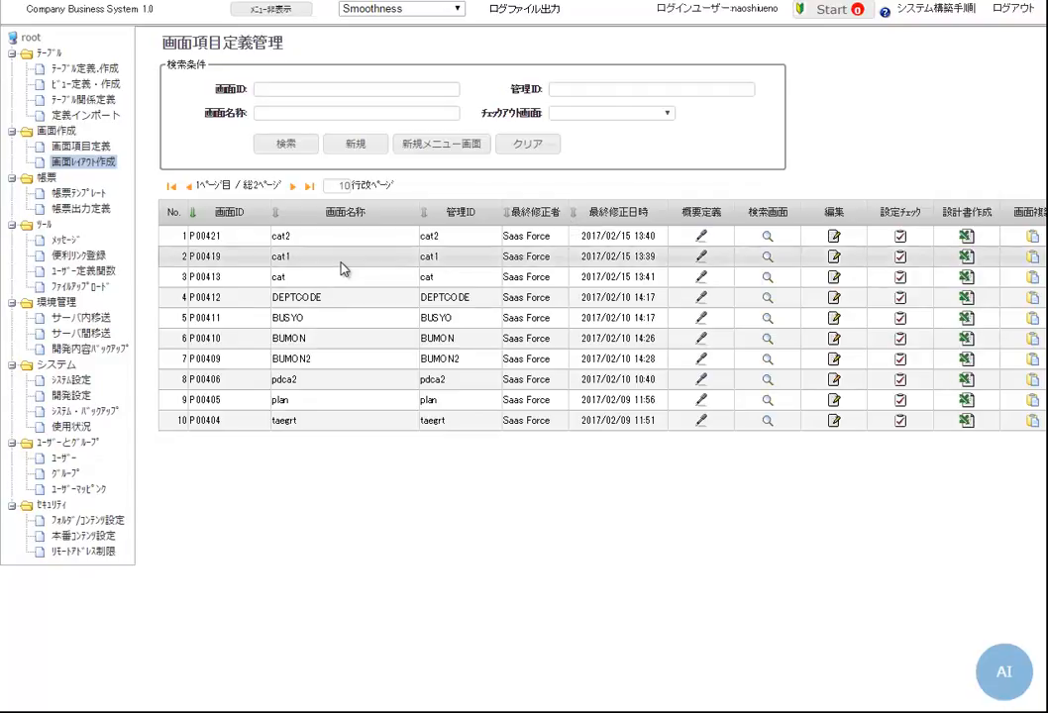
click(76, 164)
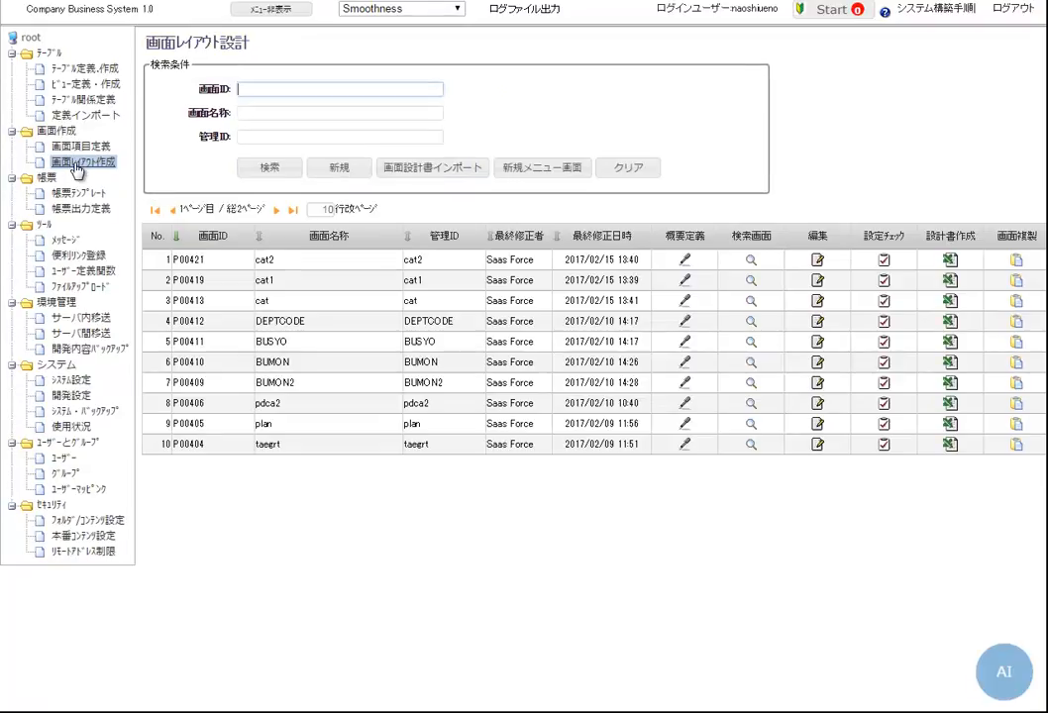
click(751, 260)
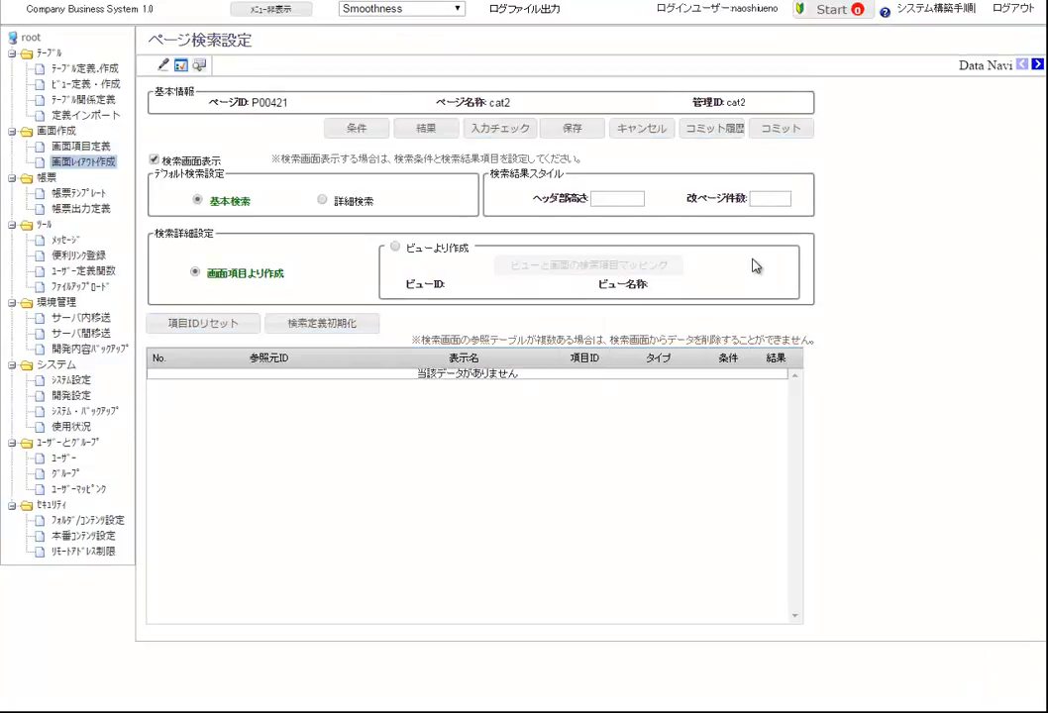
click(91, 163)
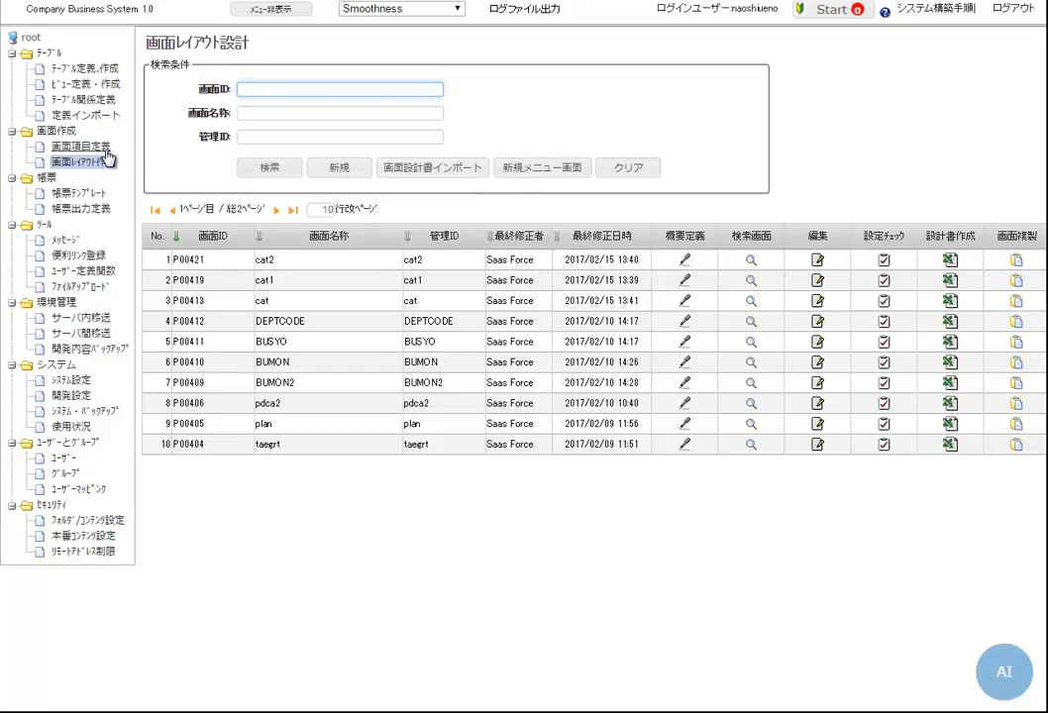
click(92, 150)
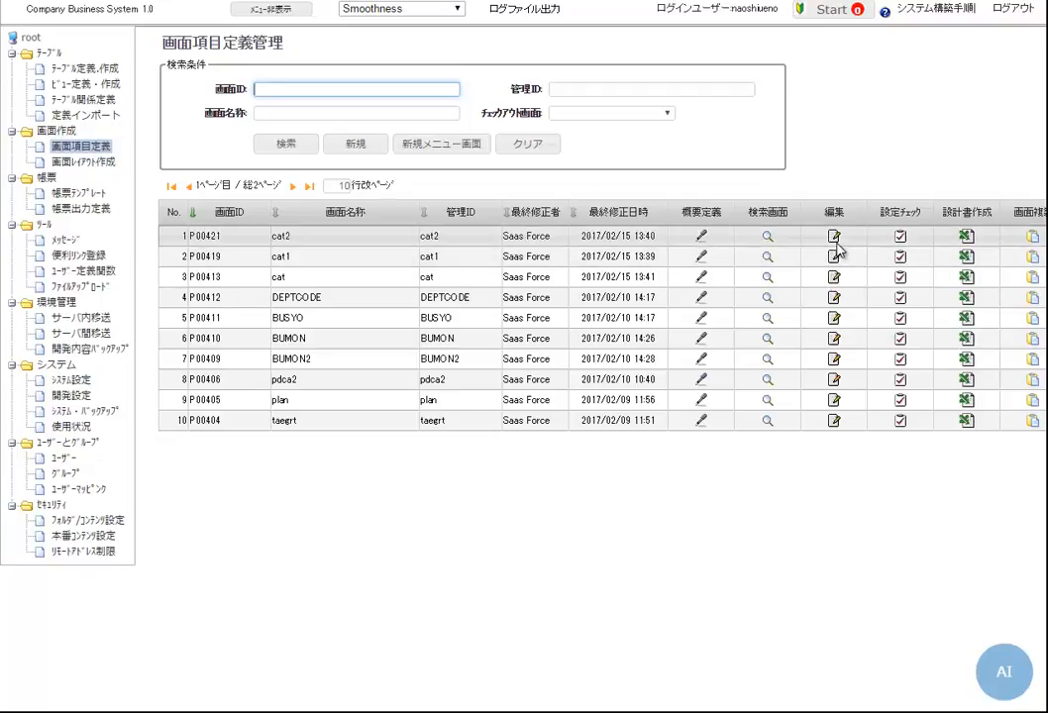
Step: Switch back to the business system, run the search on the cat1 page and dismiss the error information
click(327, 1)
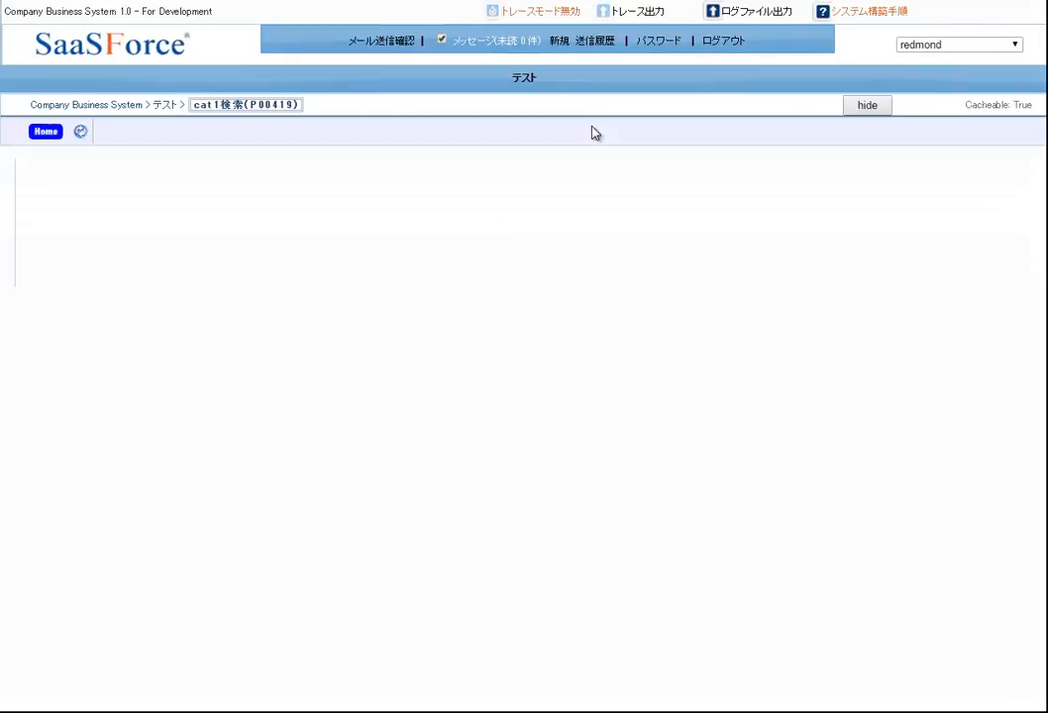
mouse_move(528, 86)
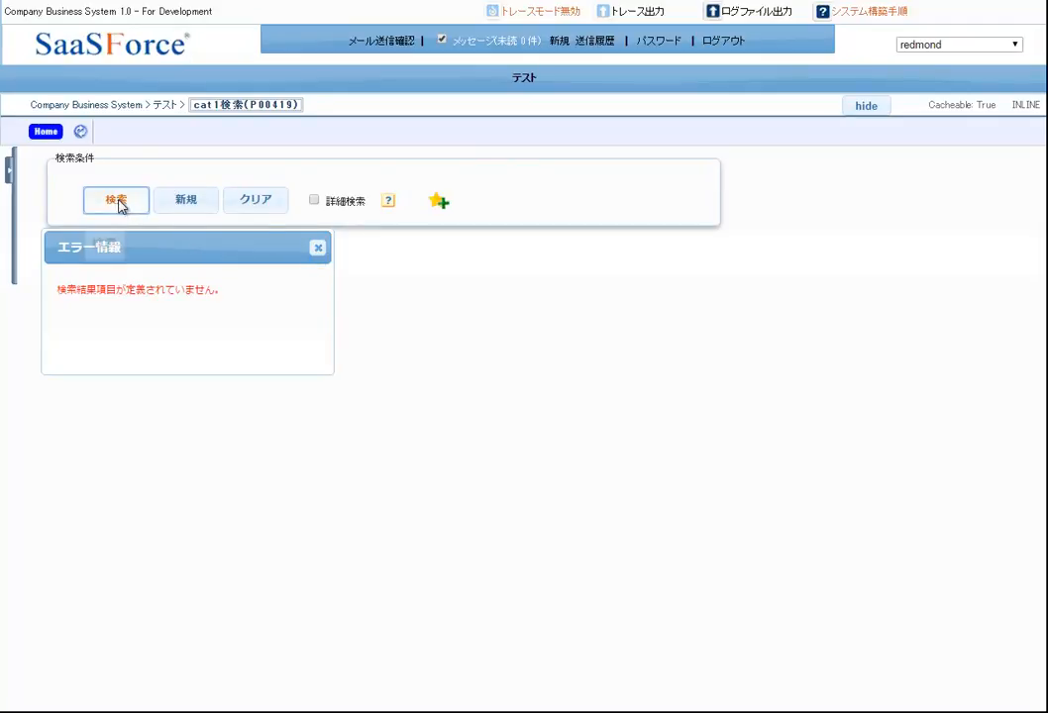
click(316, 247)
click(133, 206)
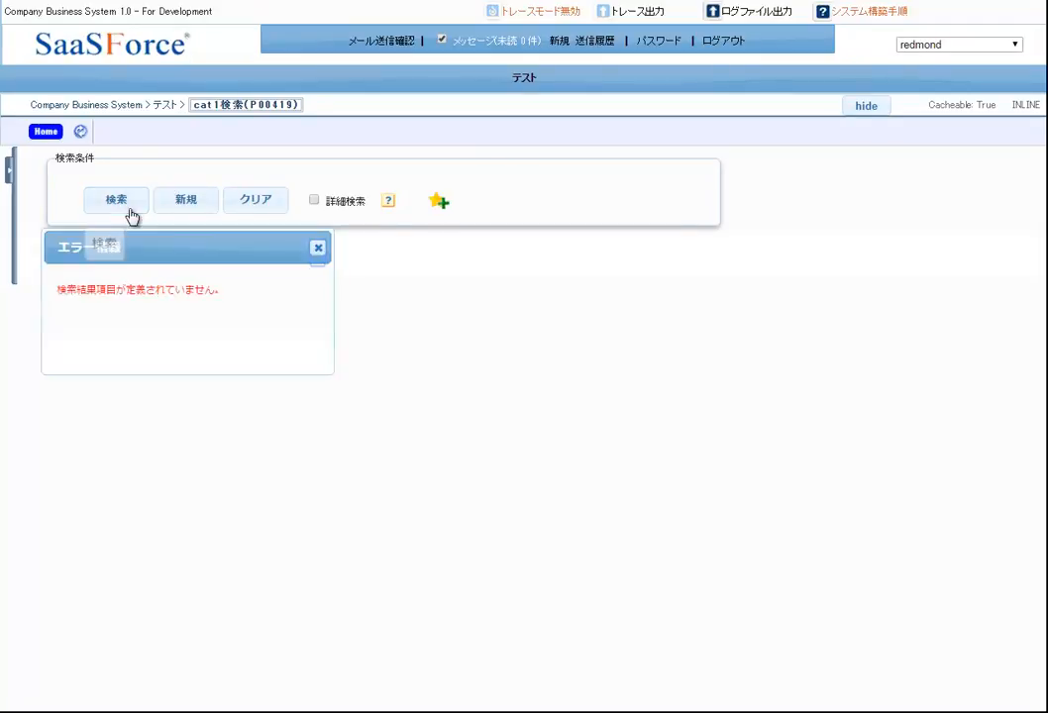
click(317, 249)
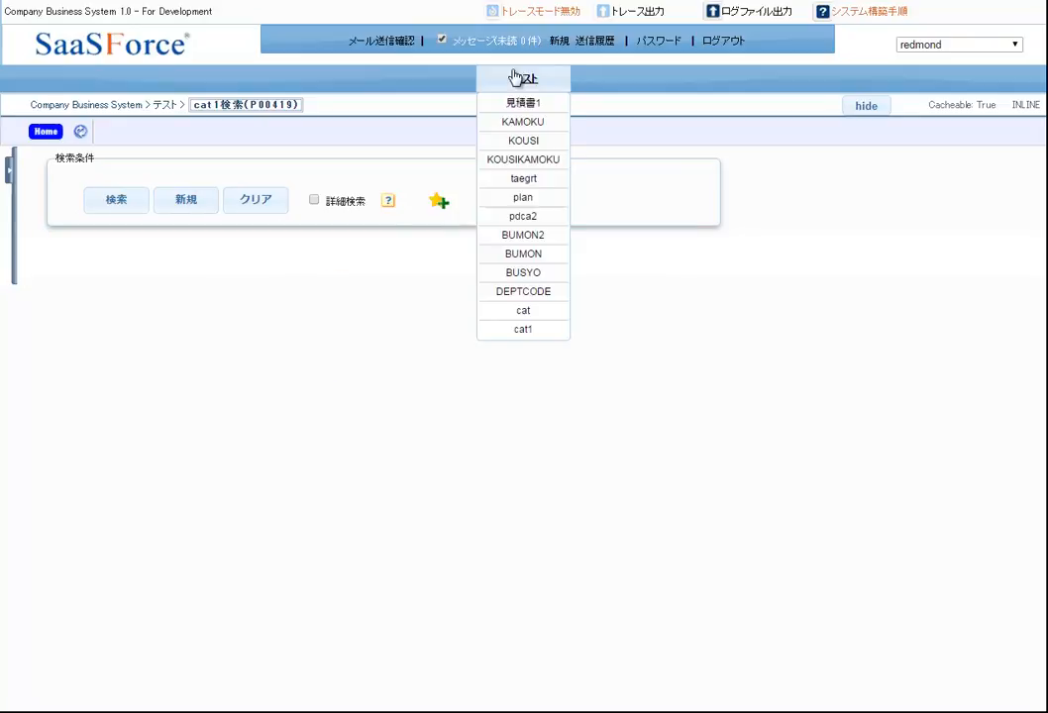
Step: View the cat search page for comparison and reopen the cat1 page's new-entry grid
click(521, 315)
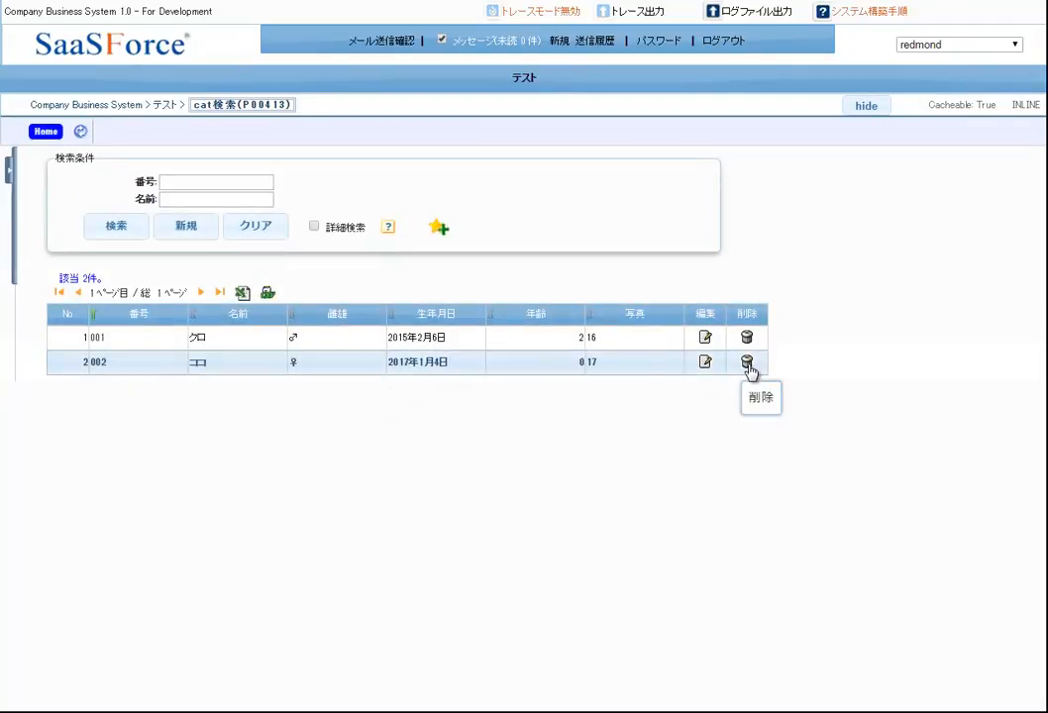
mouse_move(510, 88)
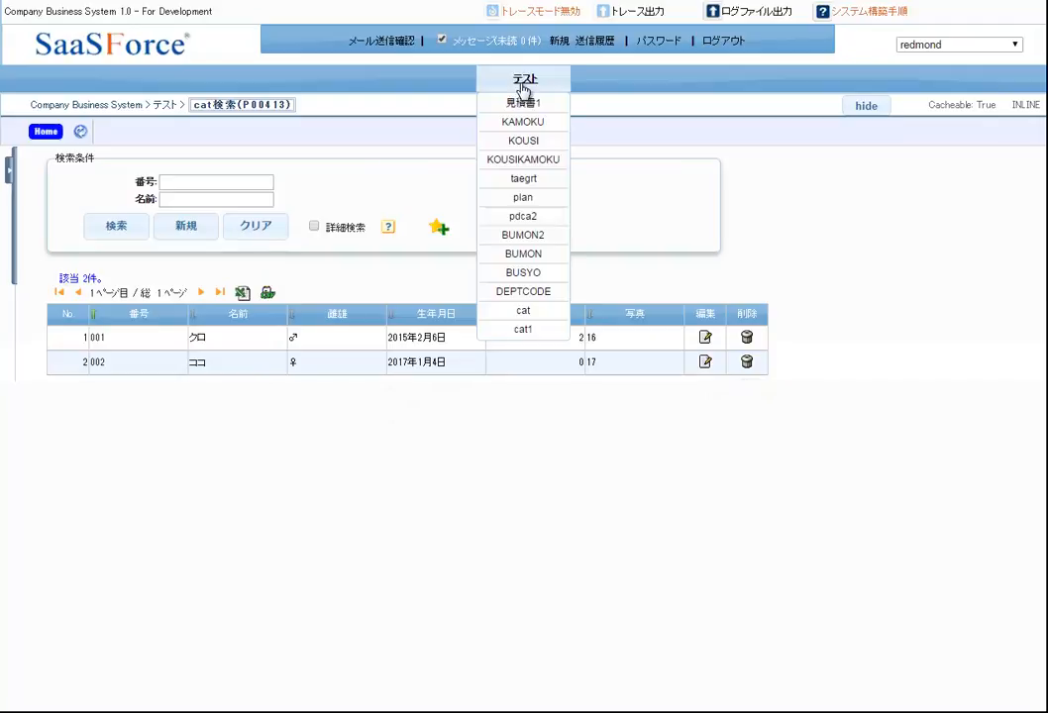
click(517, 333)
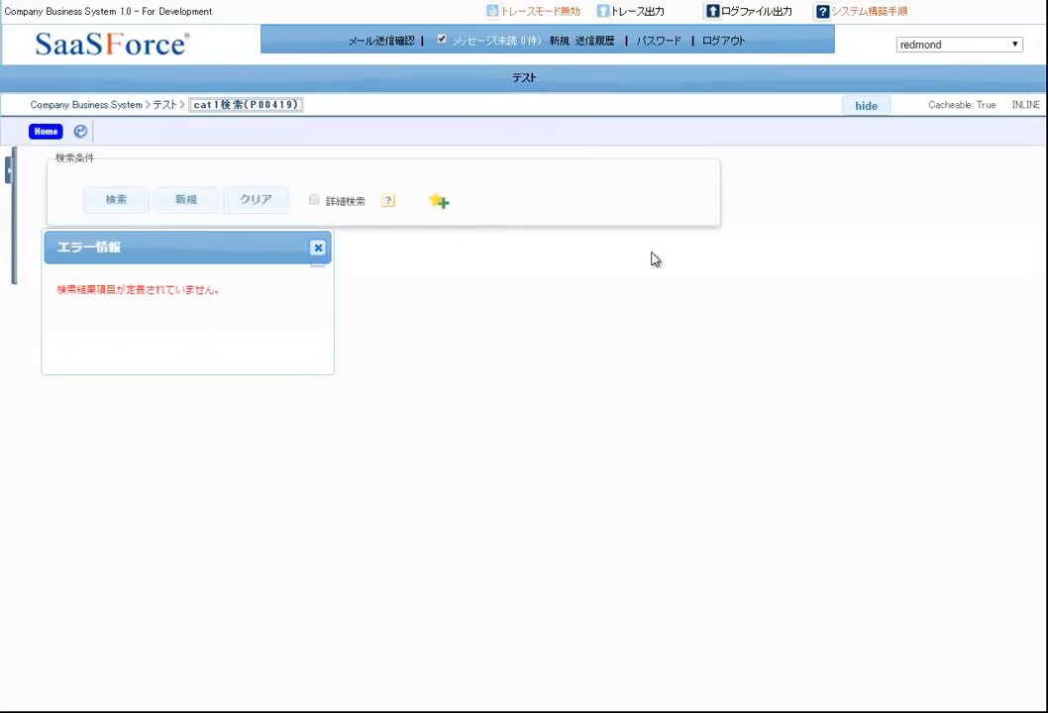
click(194, 204)
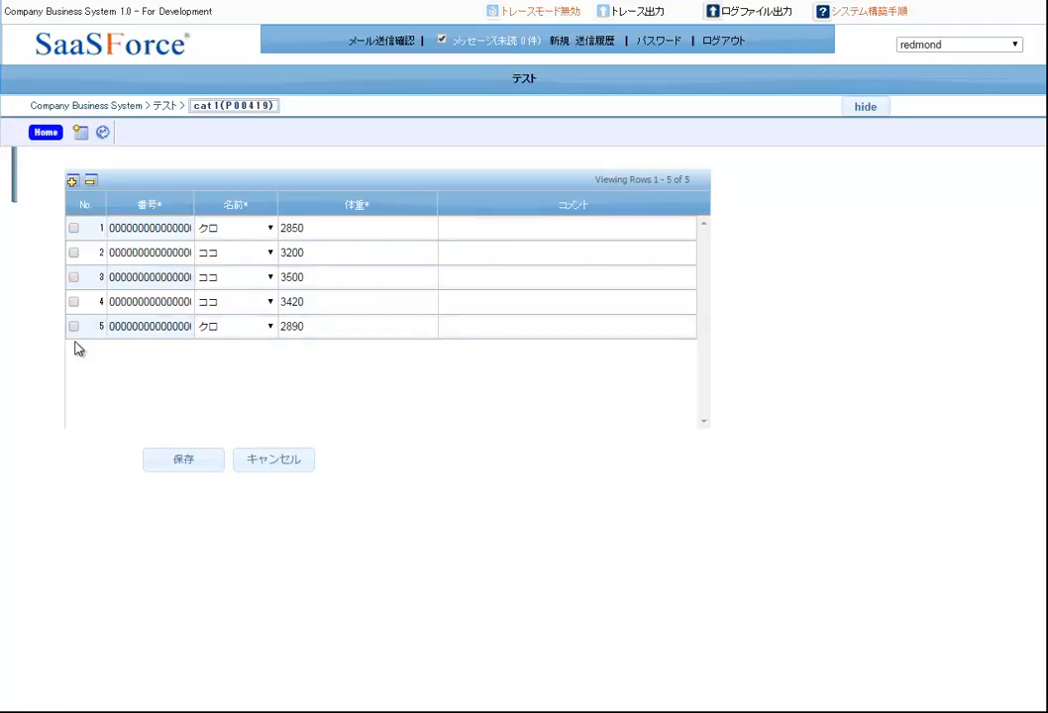
Step: Leave the cat1 grid without saving the blank row and start a new record on the cat page
click(71, 182)
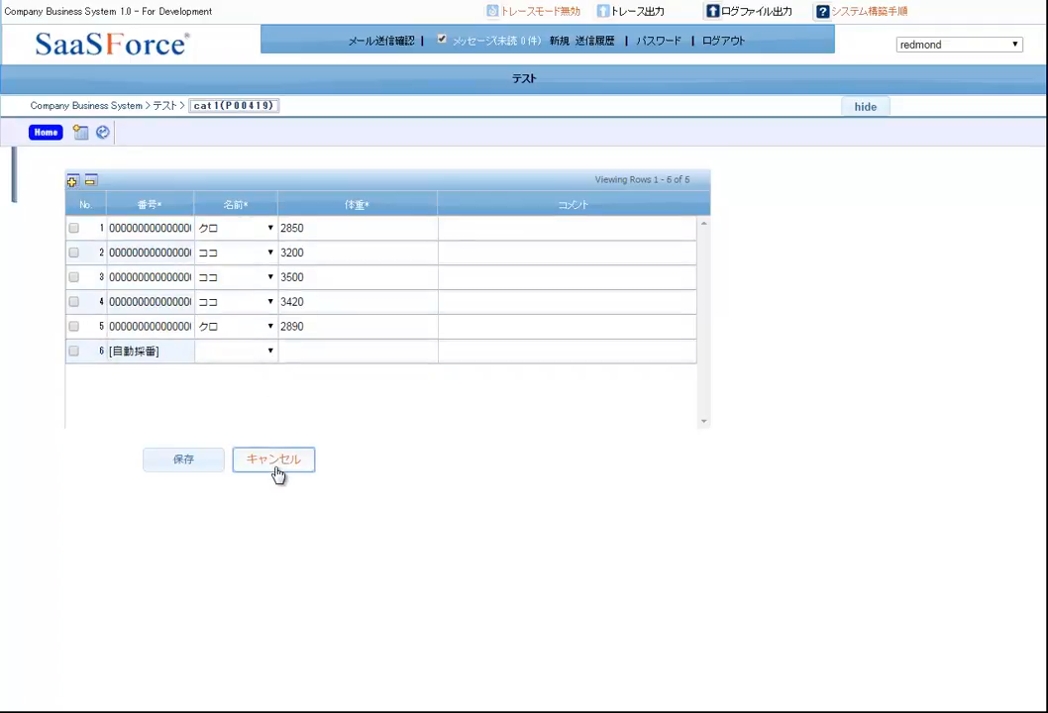
mouse_move(512, 88)
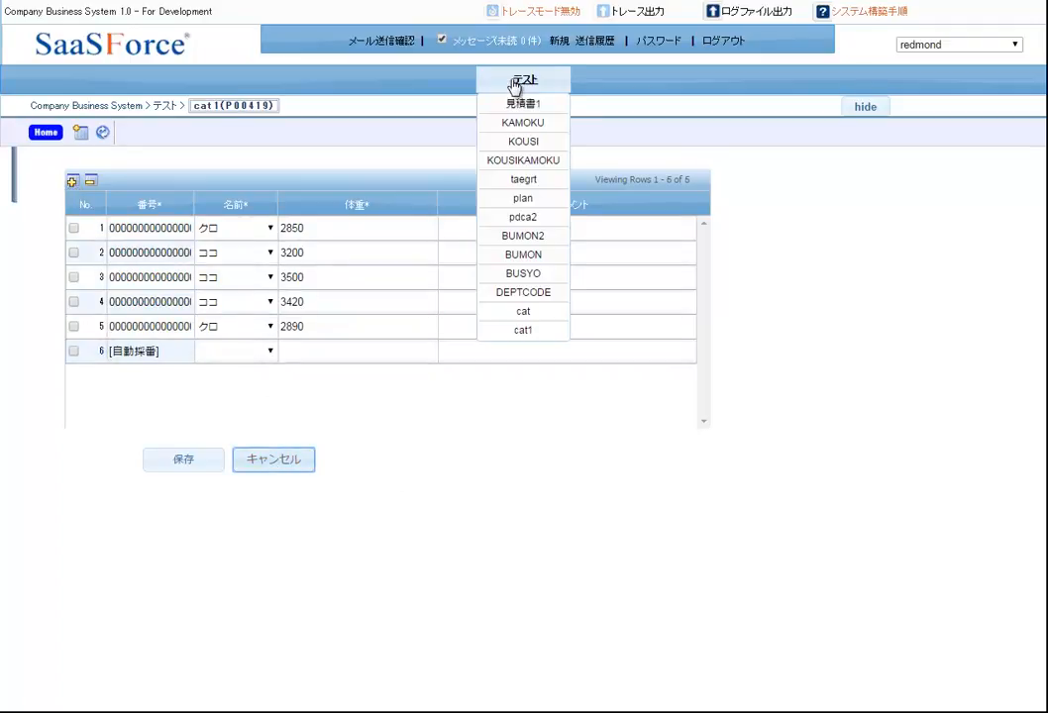
click(522, 313)
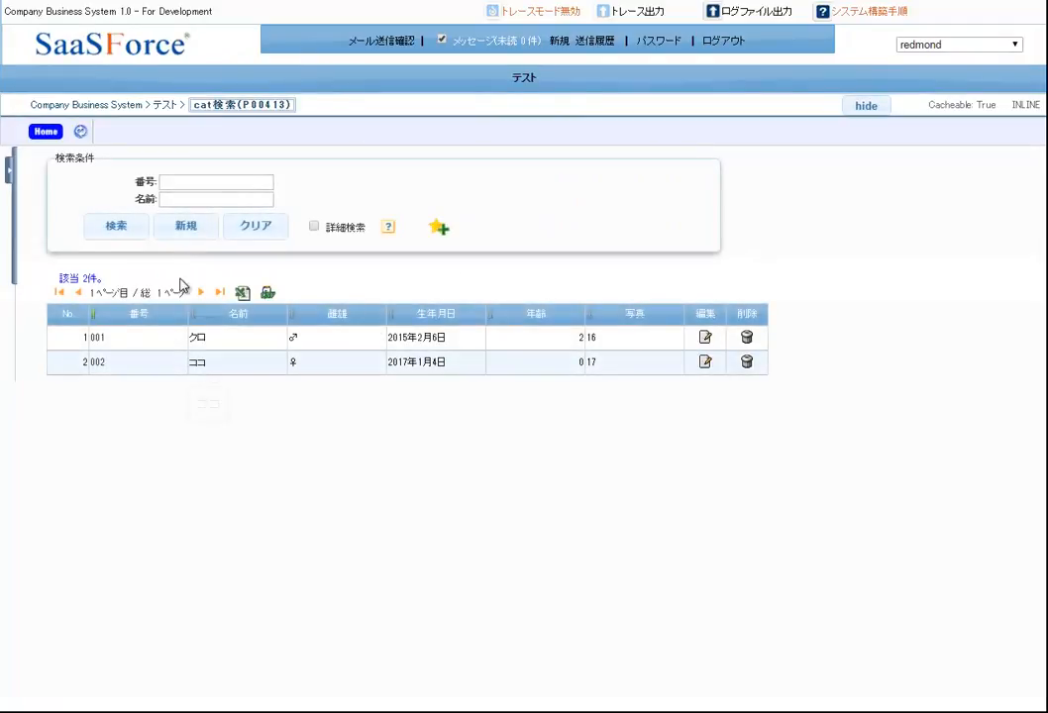
click(190, 228)
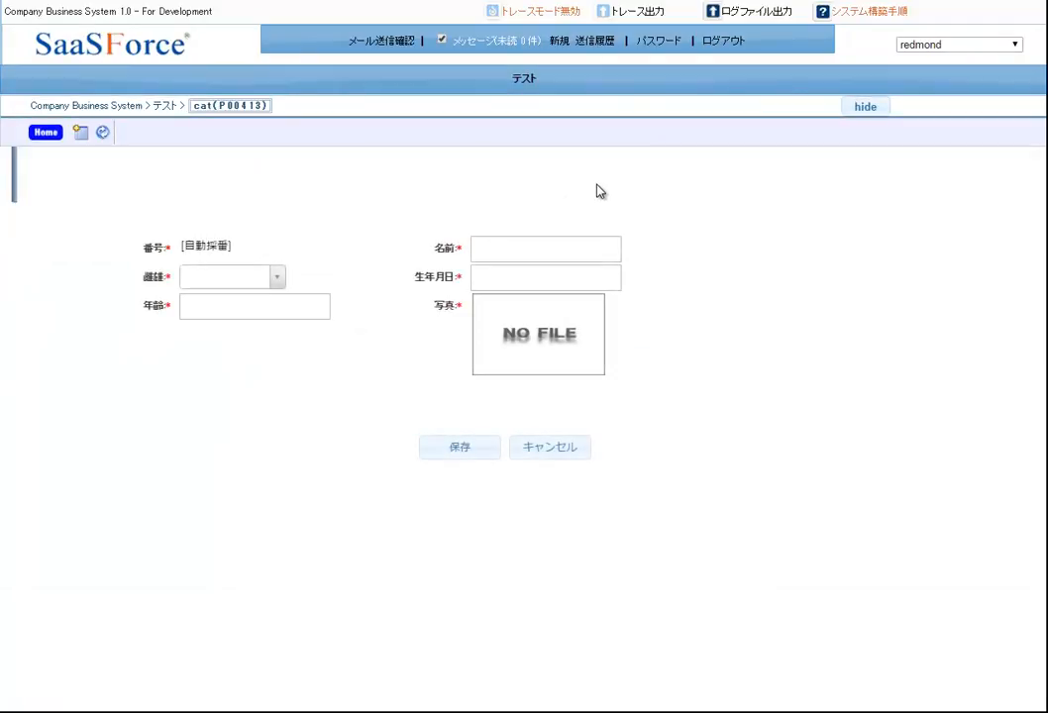
Step: Enter チャトラン as the 名前 of the new cat and set its 雌雄 to ♂
click(477, 252)
text(charlo)
key(BackSpace)
key(BackSpace)
key(BackSpace)
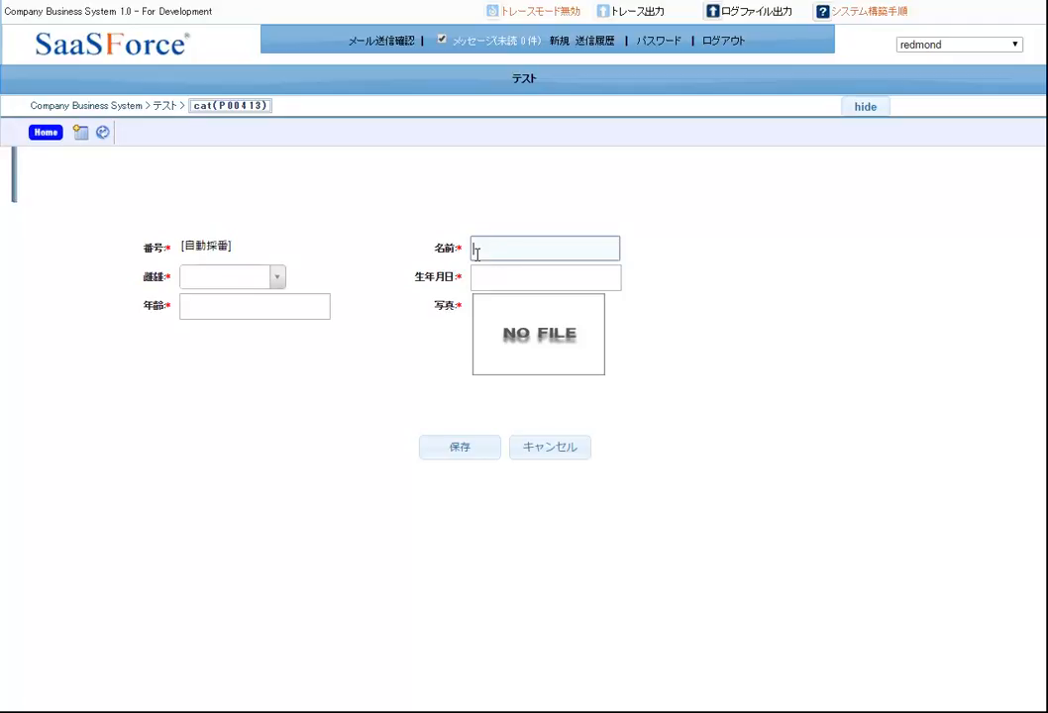
text(thatran)
key(BackSpace)
text(t)
click(274, 279)
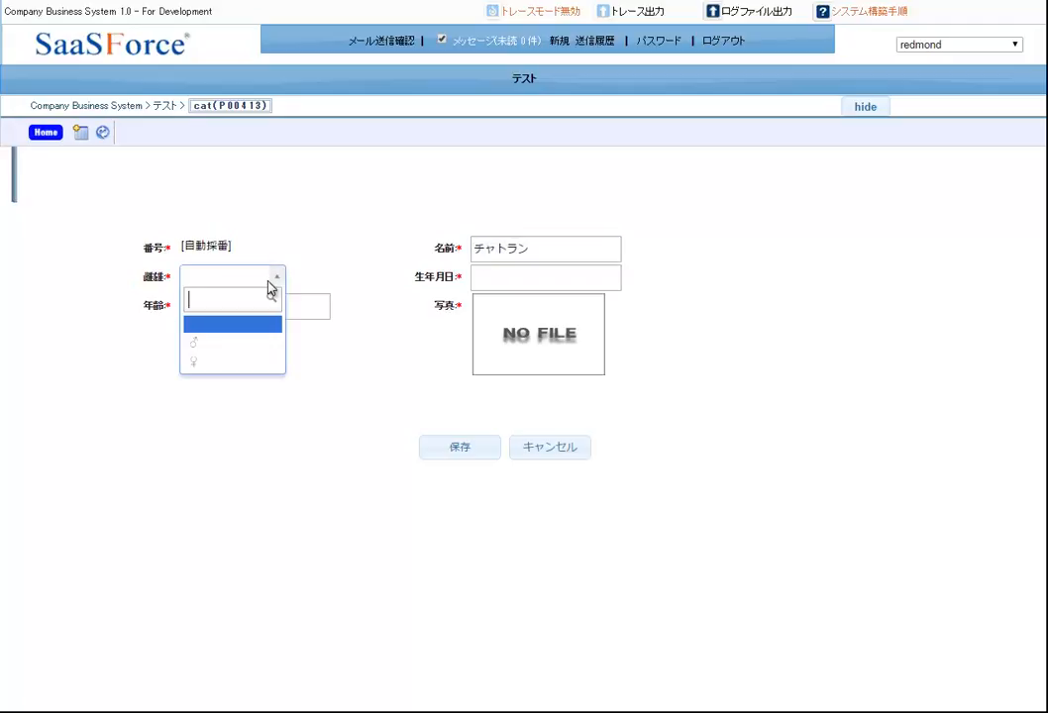
click(238, 342)
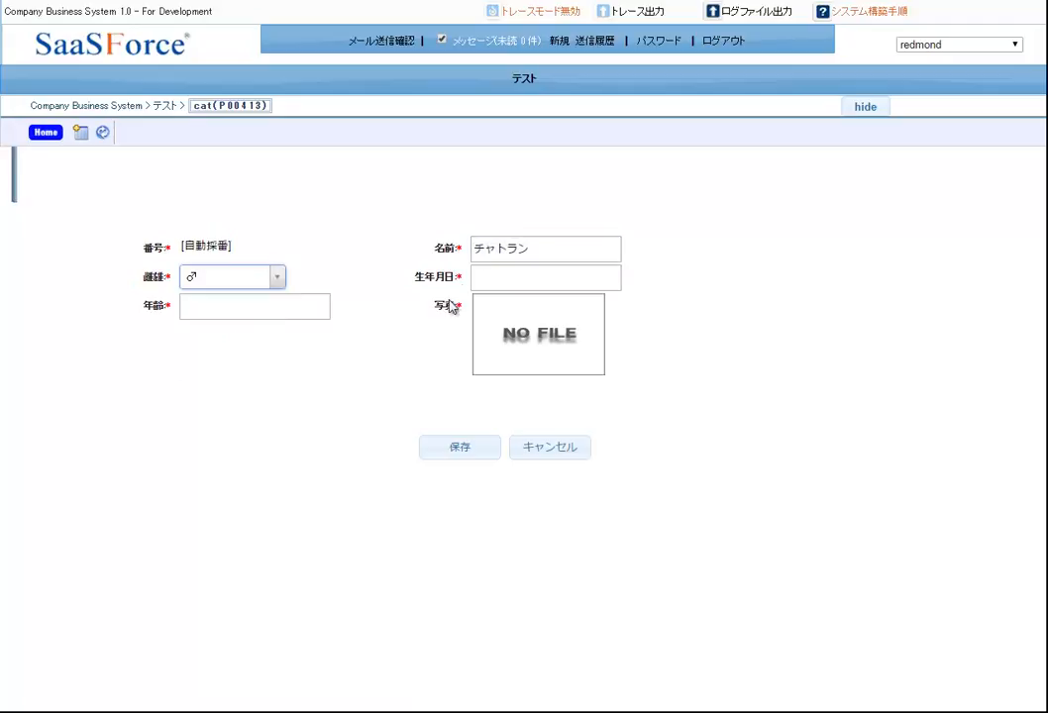
Step: Fill in the new cat's 生年月日 with its date of birth in Japanese 年月日 format
click(484, 278)
text(2010ネン)
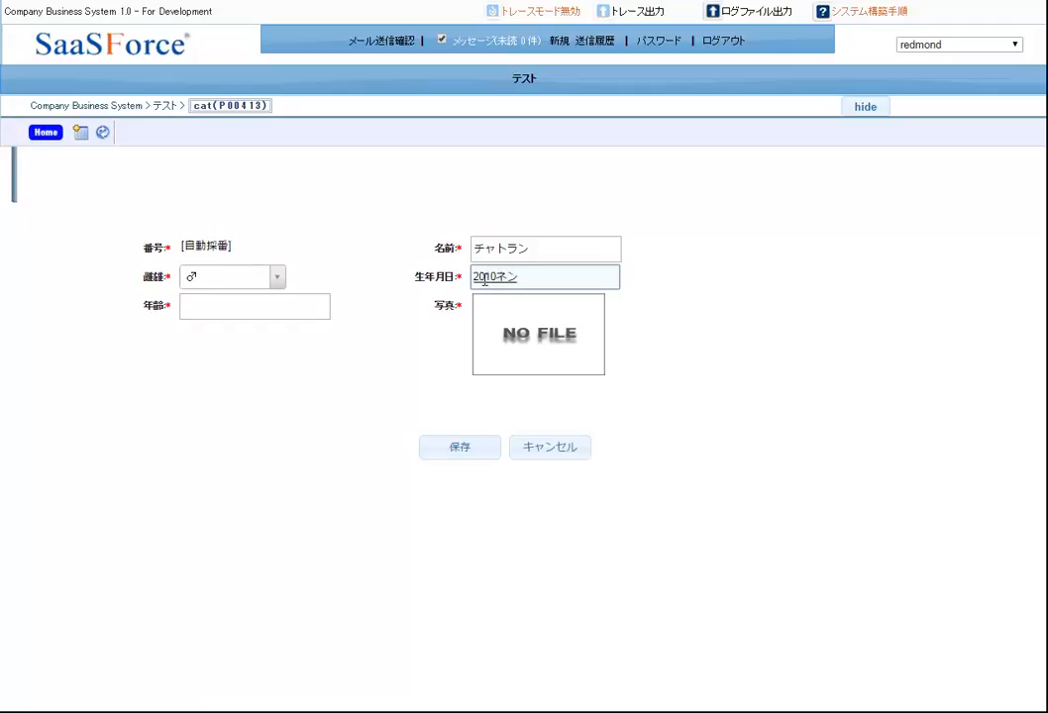
key(space)
key(space)
key(Return)
text(3gatu9nichi)
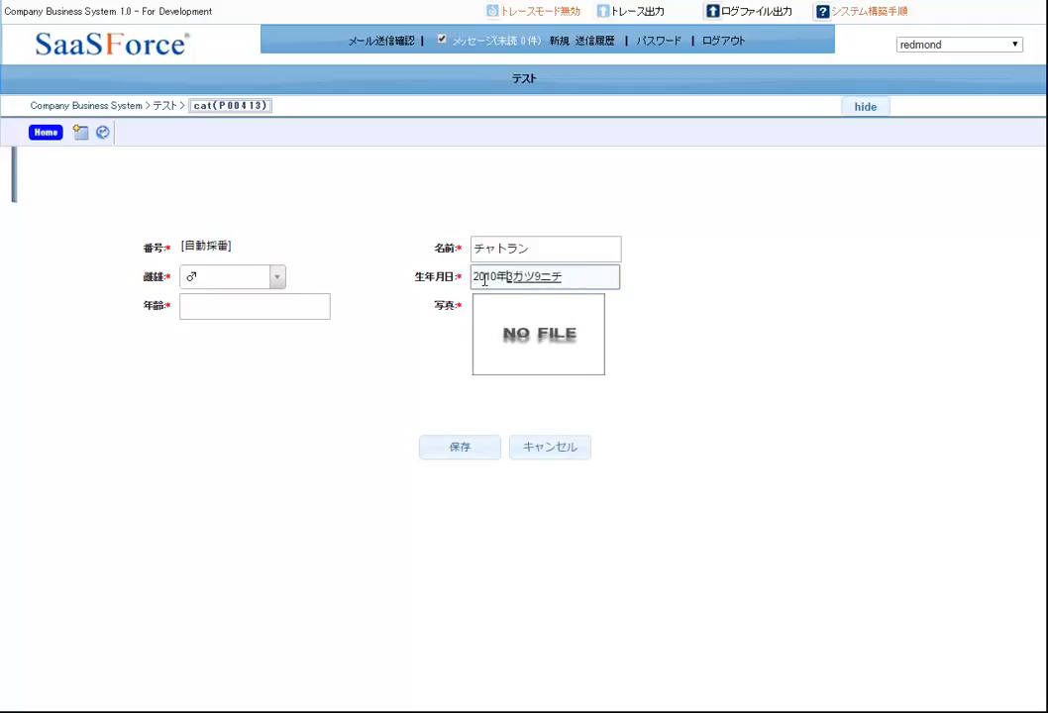
key(space)
key(space)
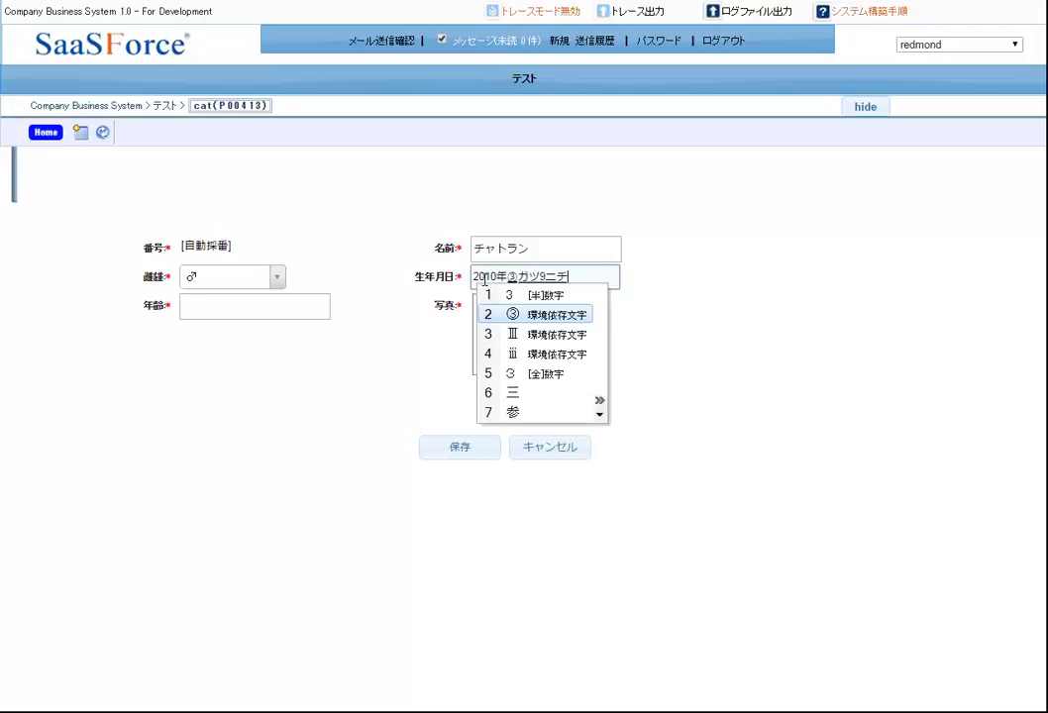
key(Up)
key(Right)
key(space)
key(space)
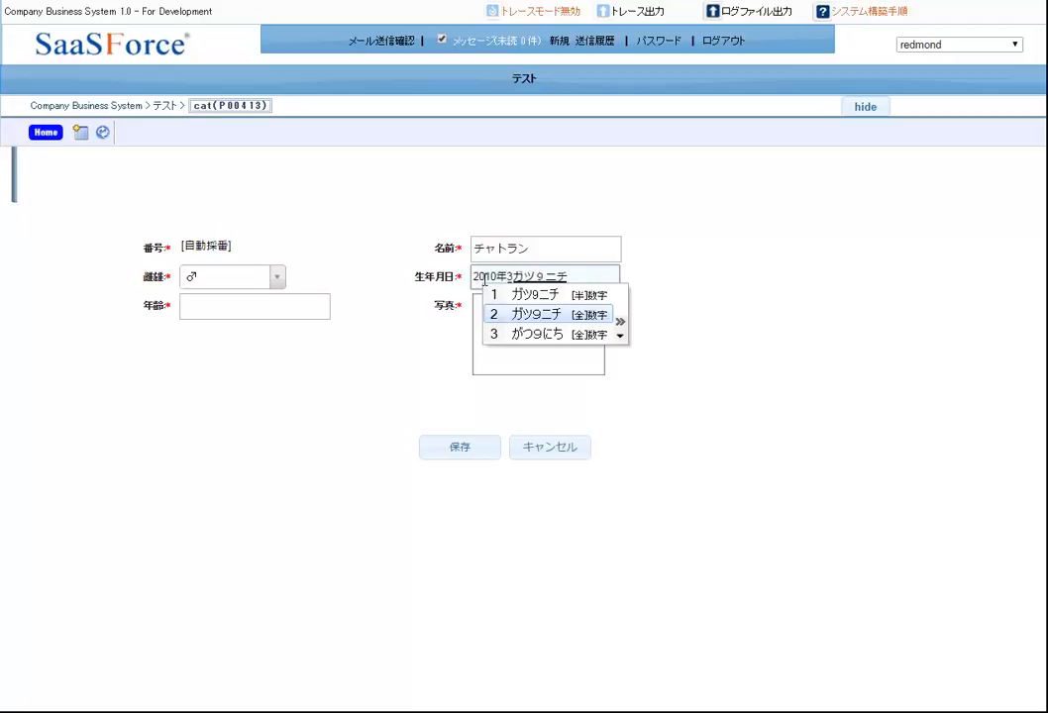
key(Up)
key(Down)
key(Down)
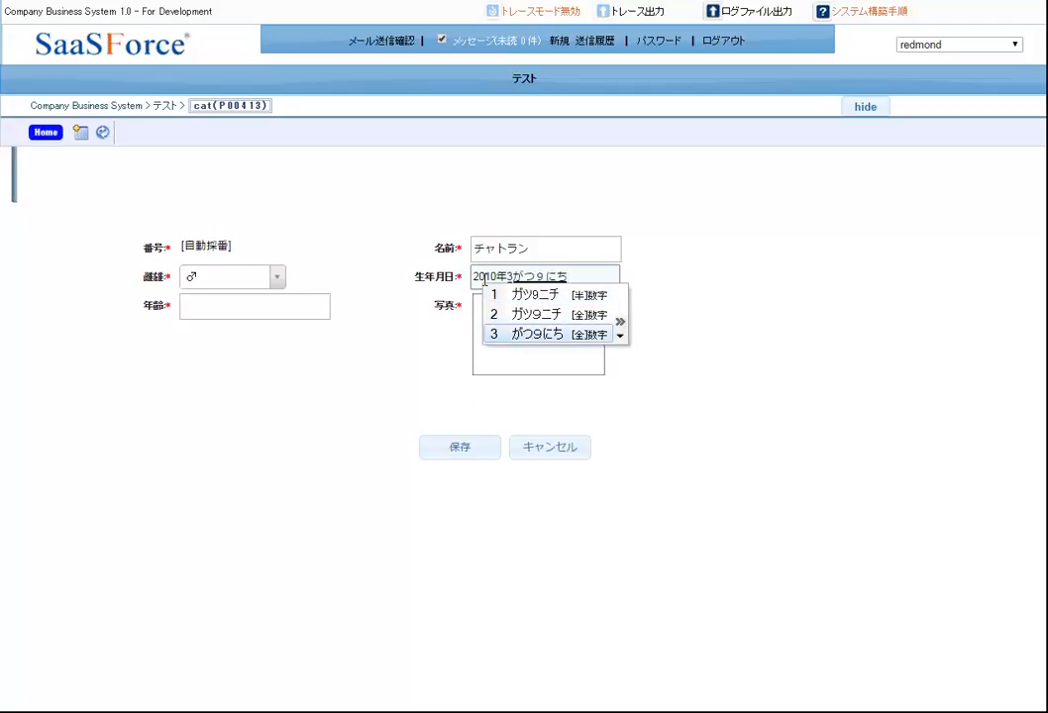
key(Up)
key(Up)
key(BackSpace)
key(BackSpace)
key(BackSpace)
key(BackSpace)
key(BackSpace)
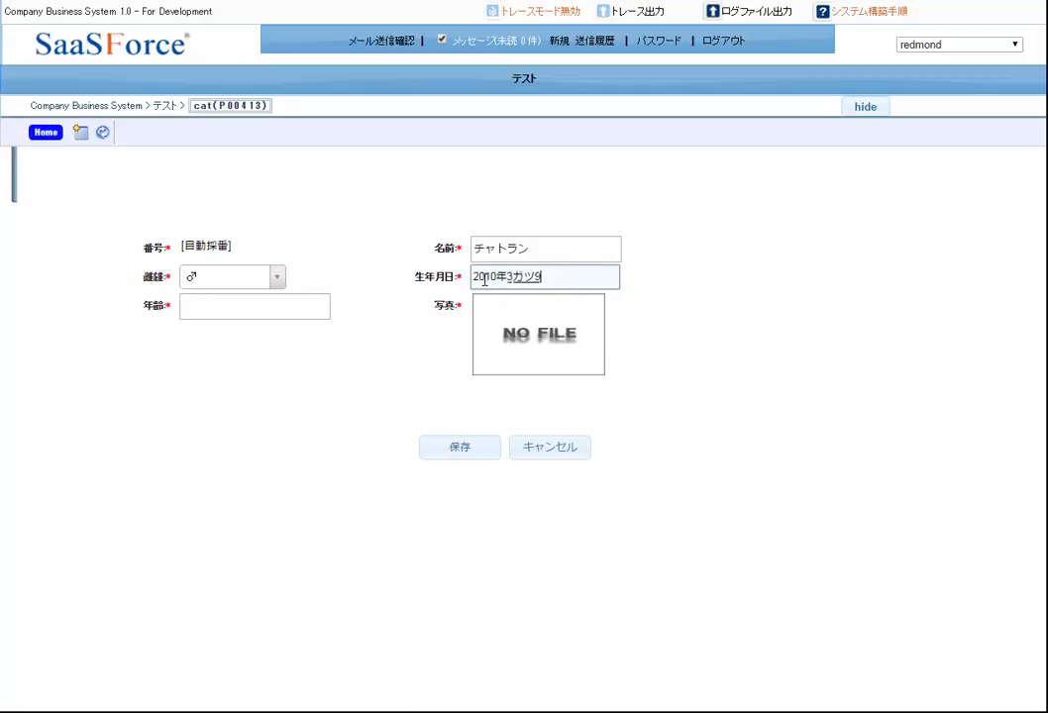
text(３ガツ9ニチ)
key(space)
key(space)
key(Return)
key(BackSpace)
key(BackSpace)
text(ツキ)
key(space)
key(space)
key(Return)
key(BackSpace)
key(BackSpace)
text(h)
key(space)
key(space)
key(Return)
Step: Set the 年齢 to 7 and upload クラゲ.jpg from the picture library as the cat's 写真
click(273, 309)
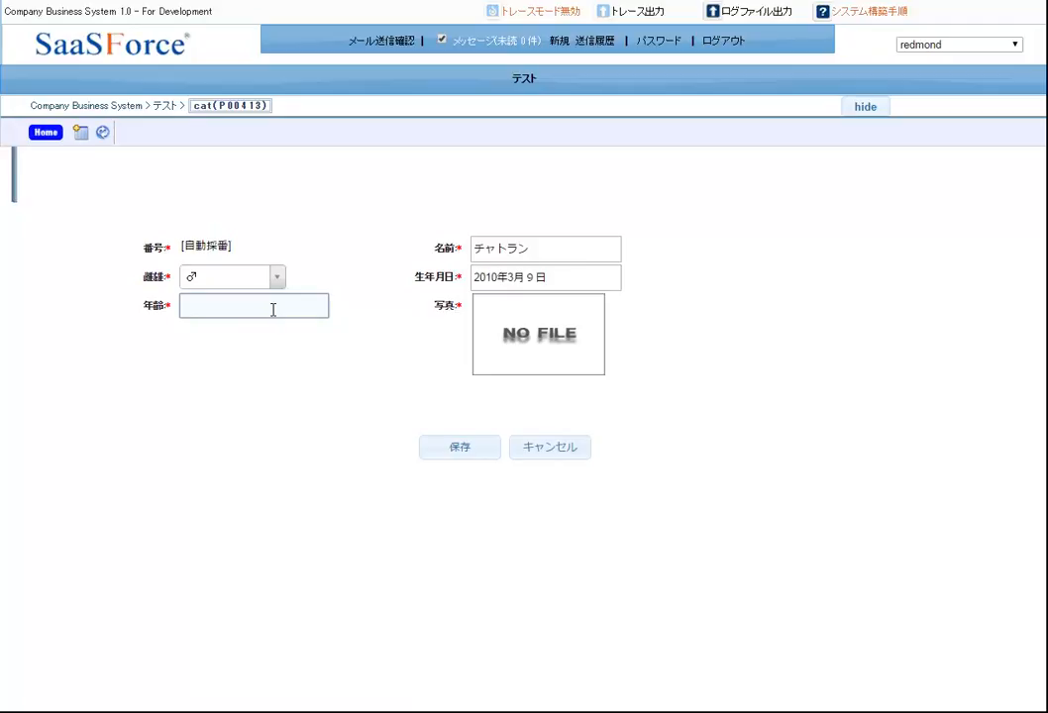
click(507, 330)
click(557, 342)
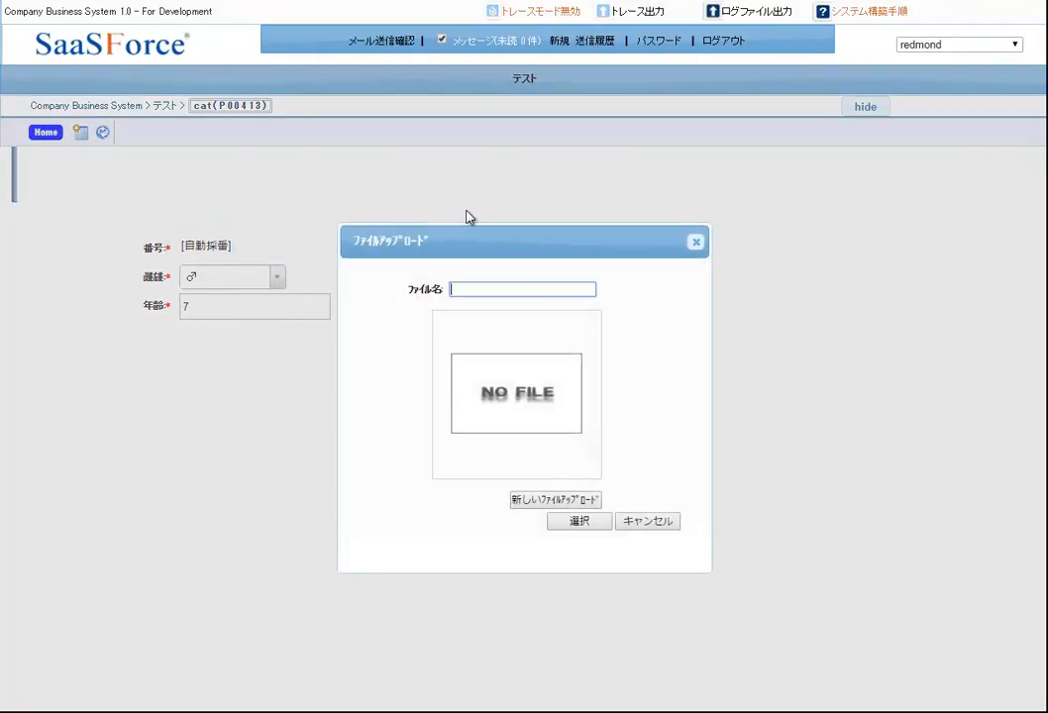
click(551, 502)
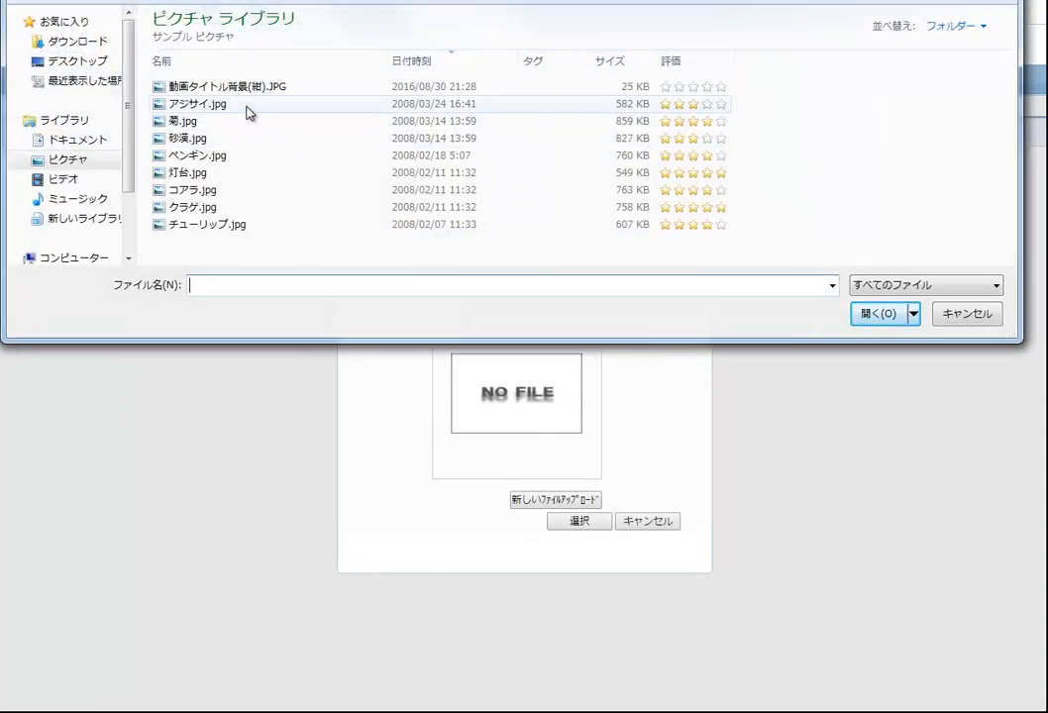
double_click(203, 207)
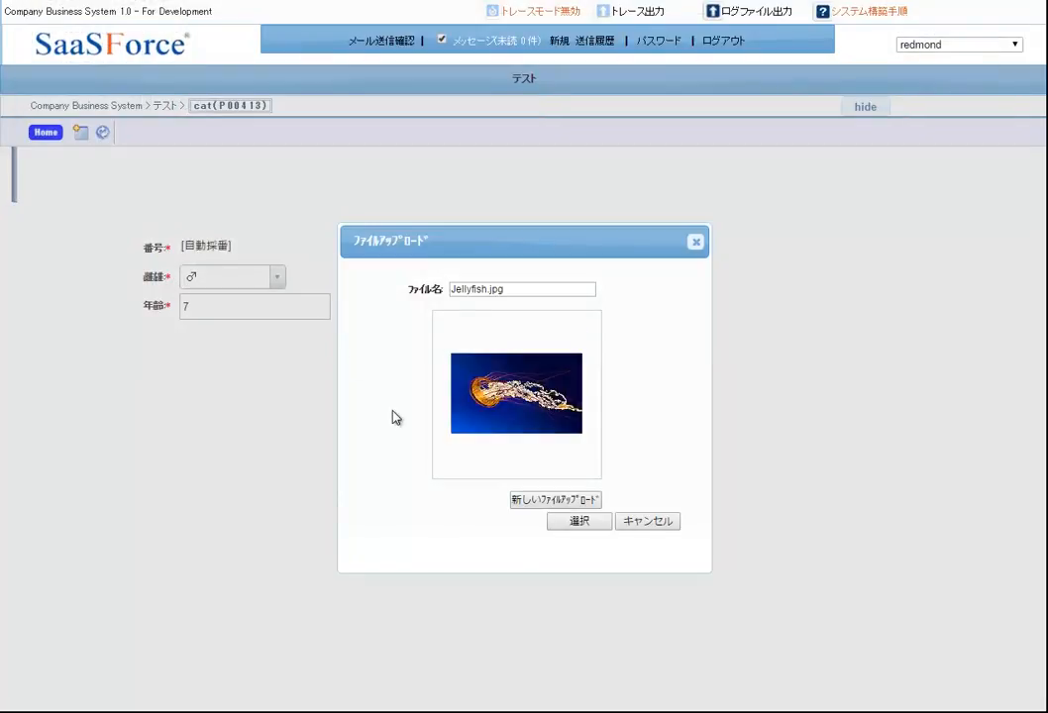
click(578, 521)
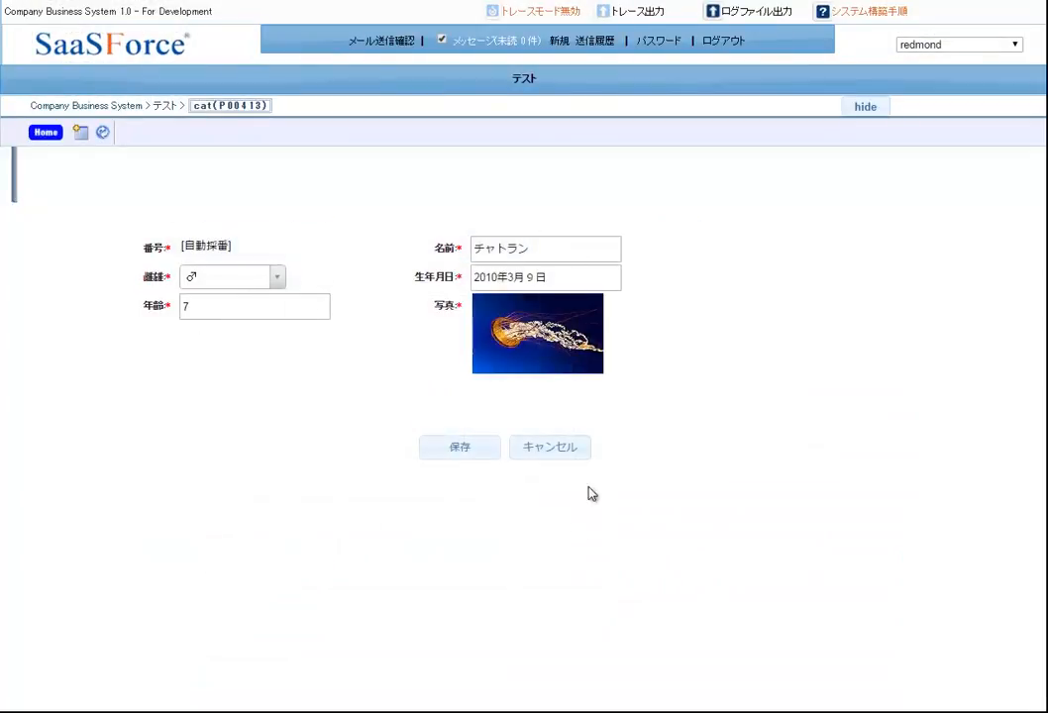
Step: Save the new チャトラン record and return to the cat search list
click(478, 454)
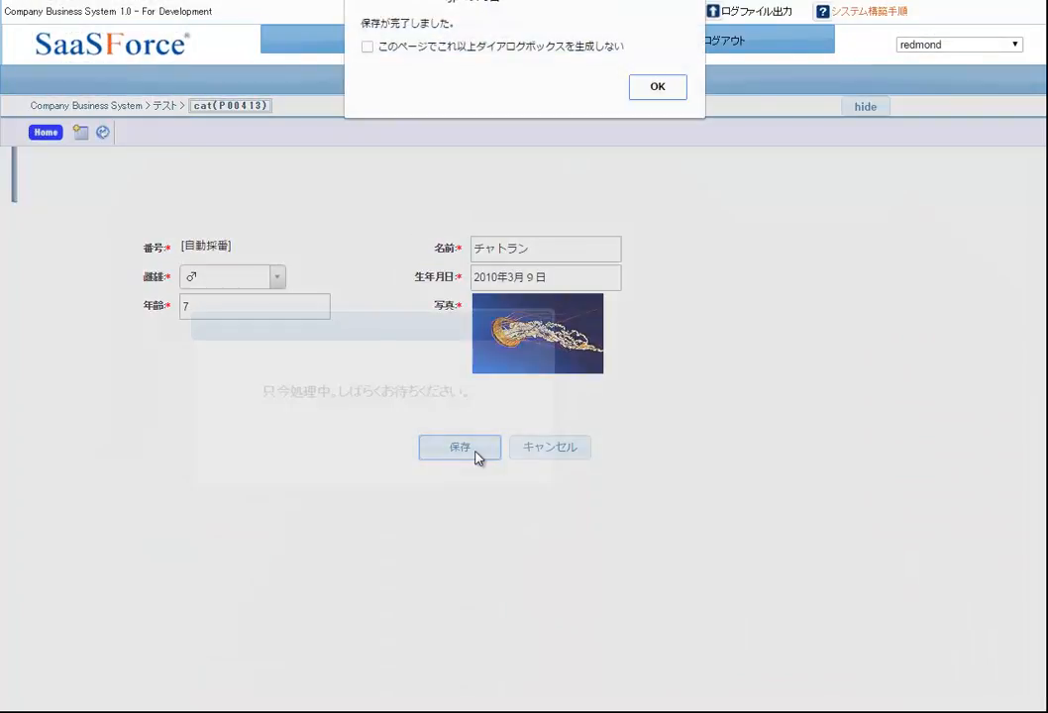
key(Return)
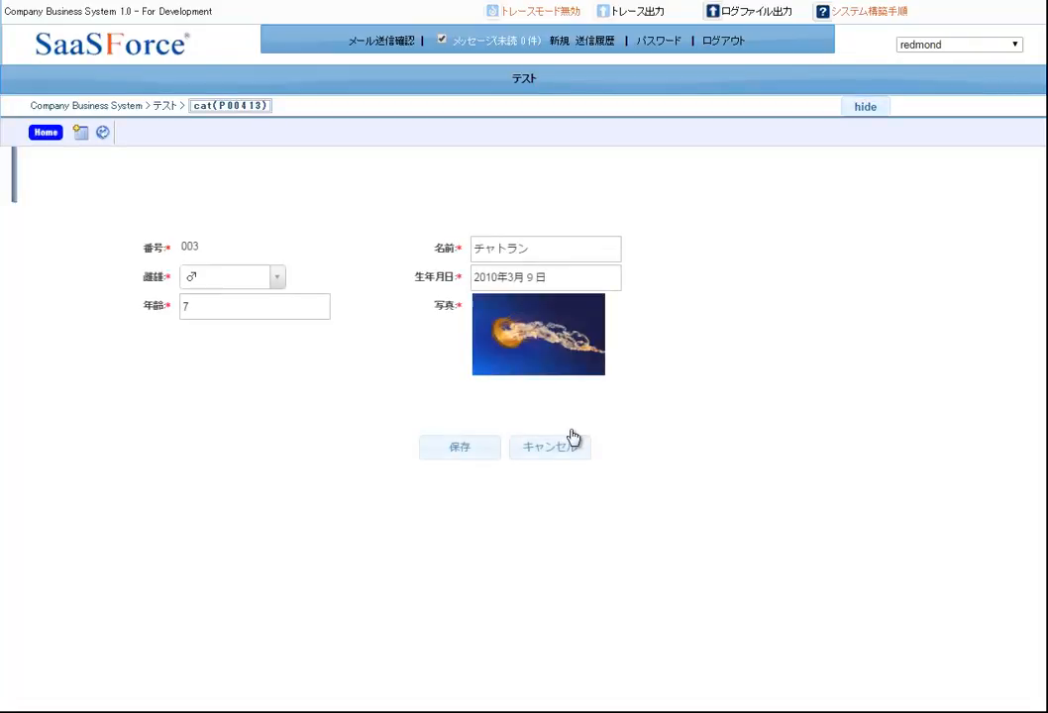
click(546, 454)
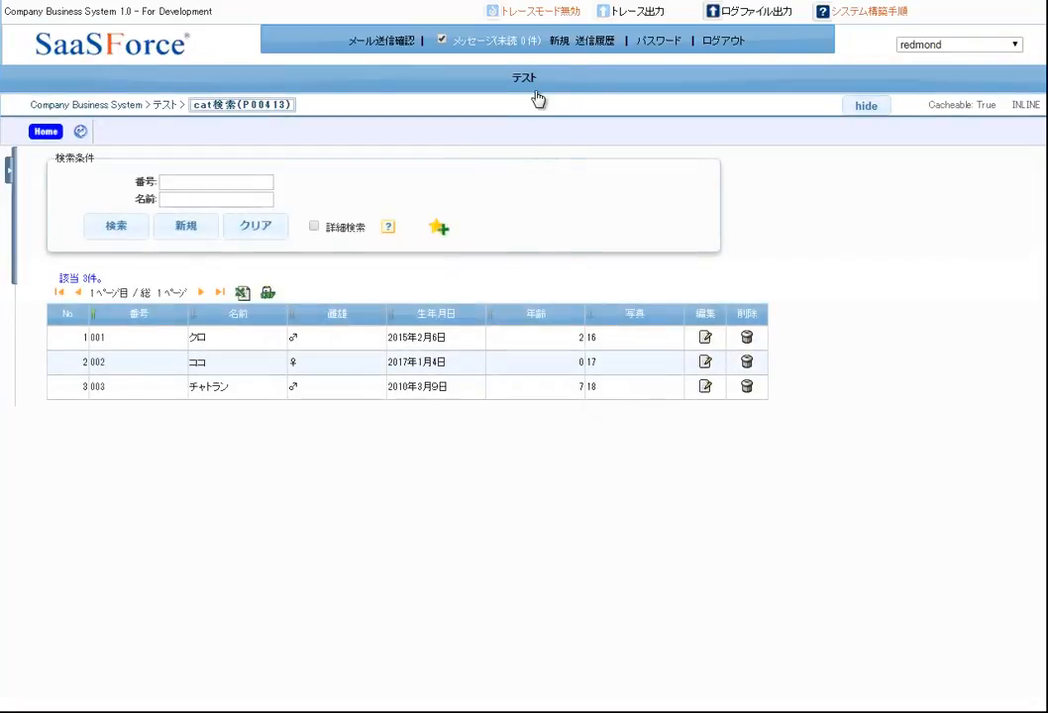
Step: Reopen the new-entry grid of the cat1 page
mouse_move(525, 79)
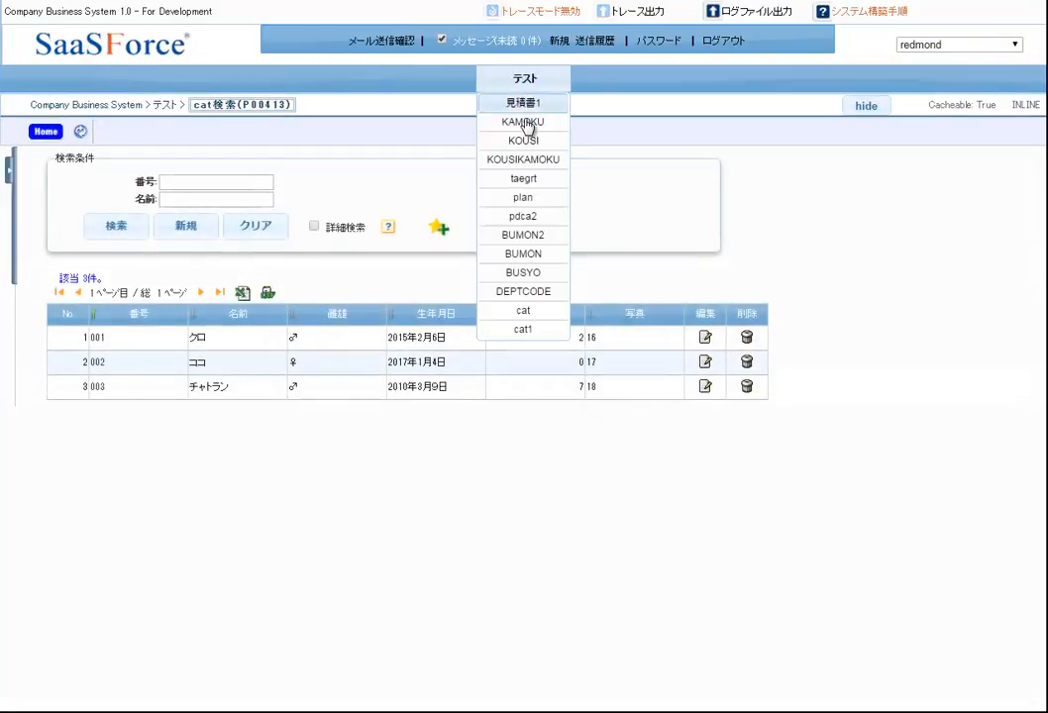
click(522, 331)
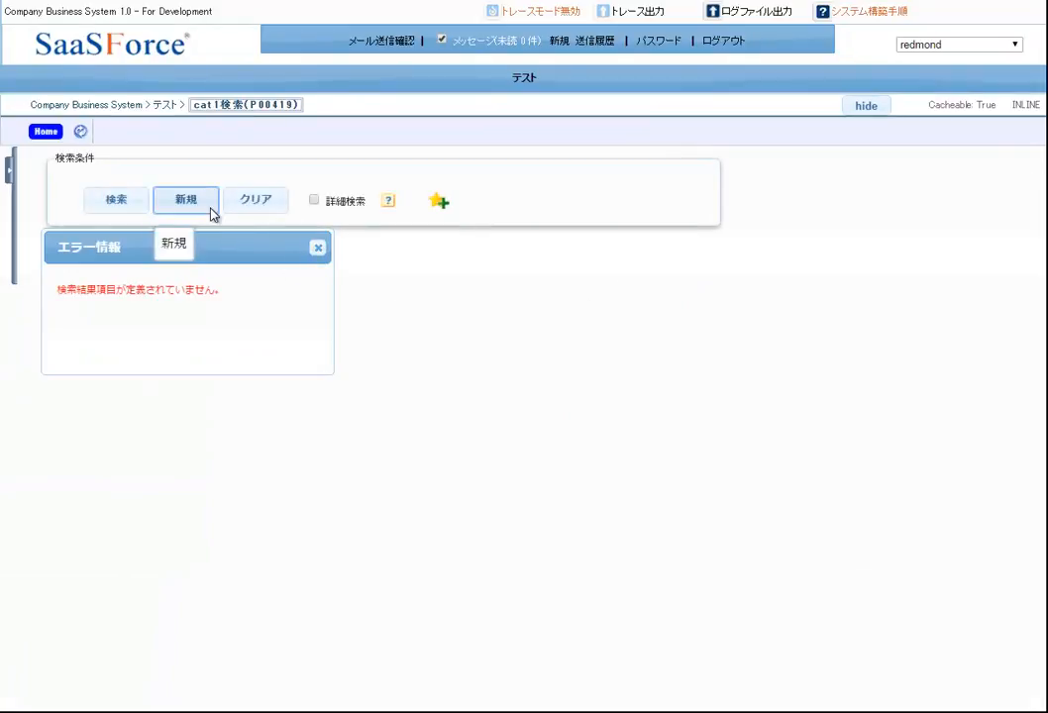
click(211, 215)
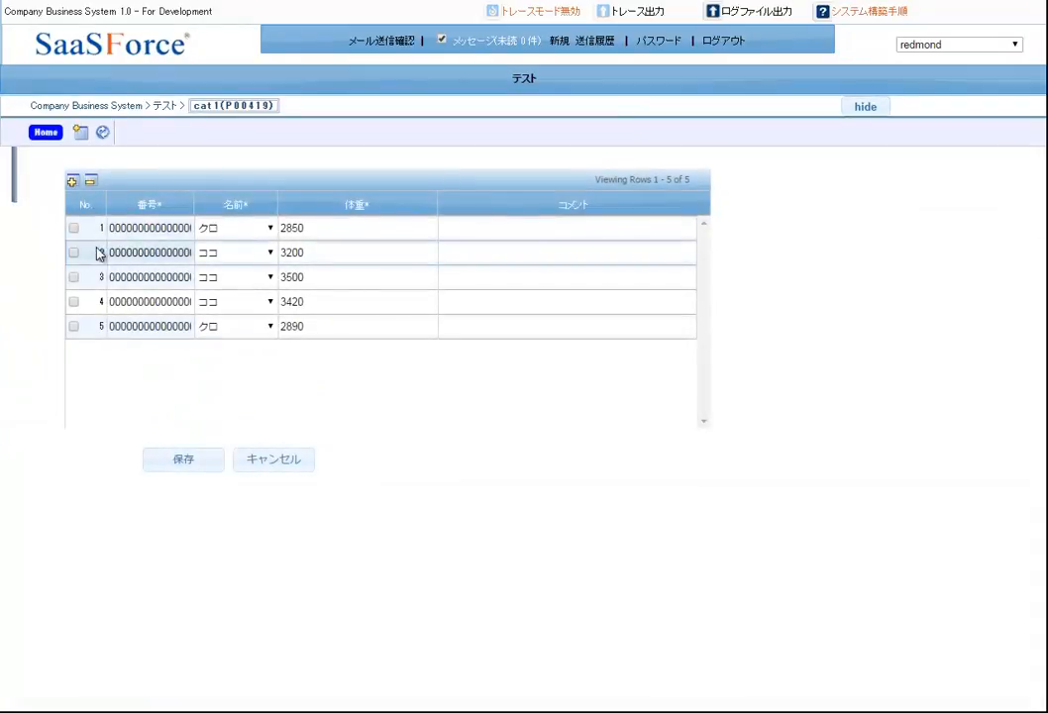
Step: Add a row to the cat1 grid for チャトラン with 体重 3560 and save the records
click(72, 183)
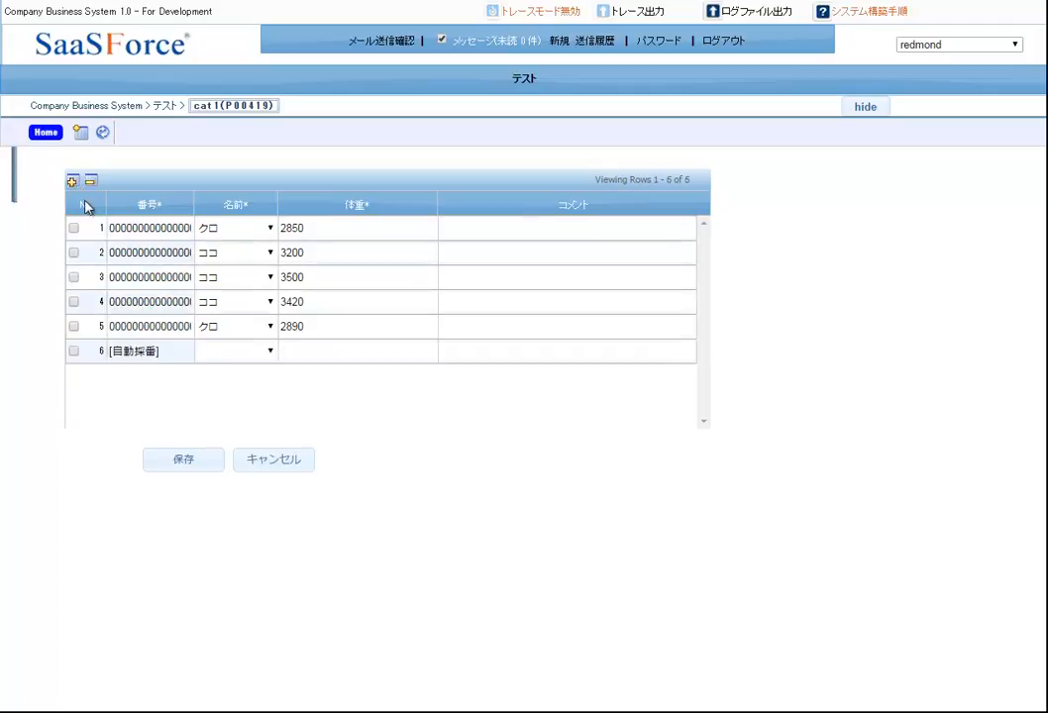
click(237, 351)
click(224, 414)
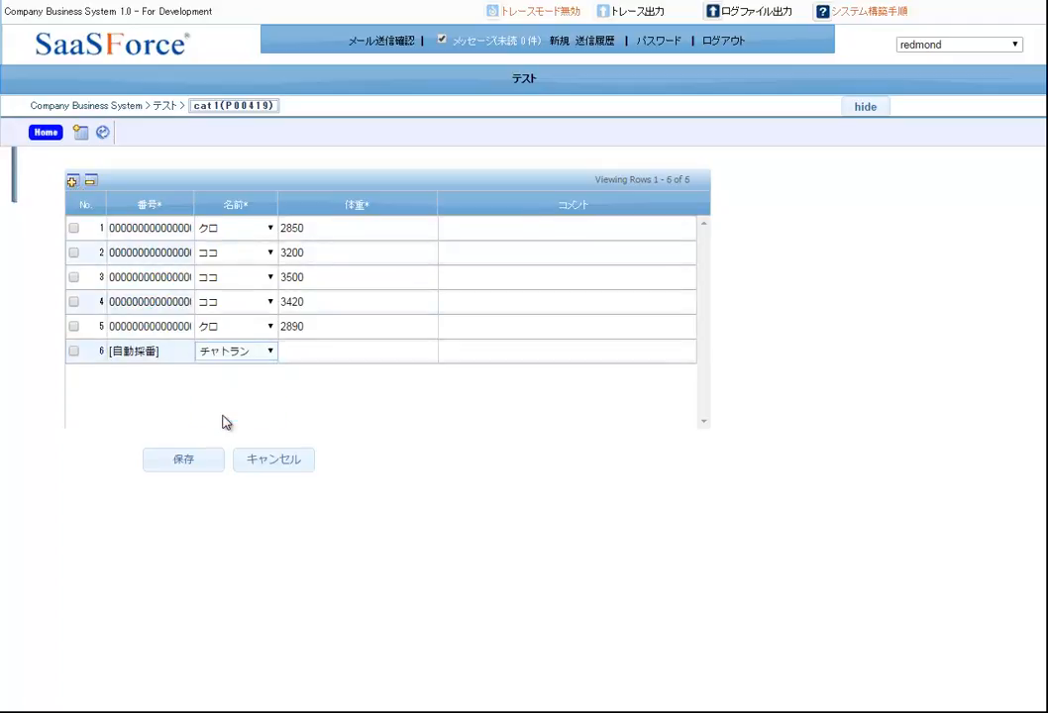
click(329, 351)
text(3560)
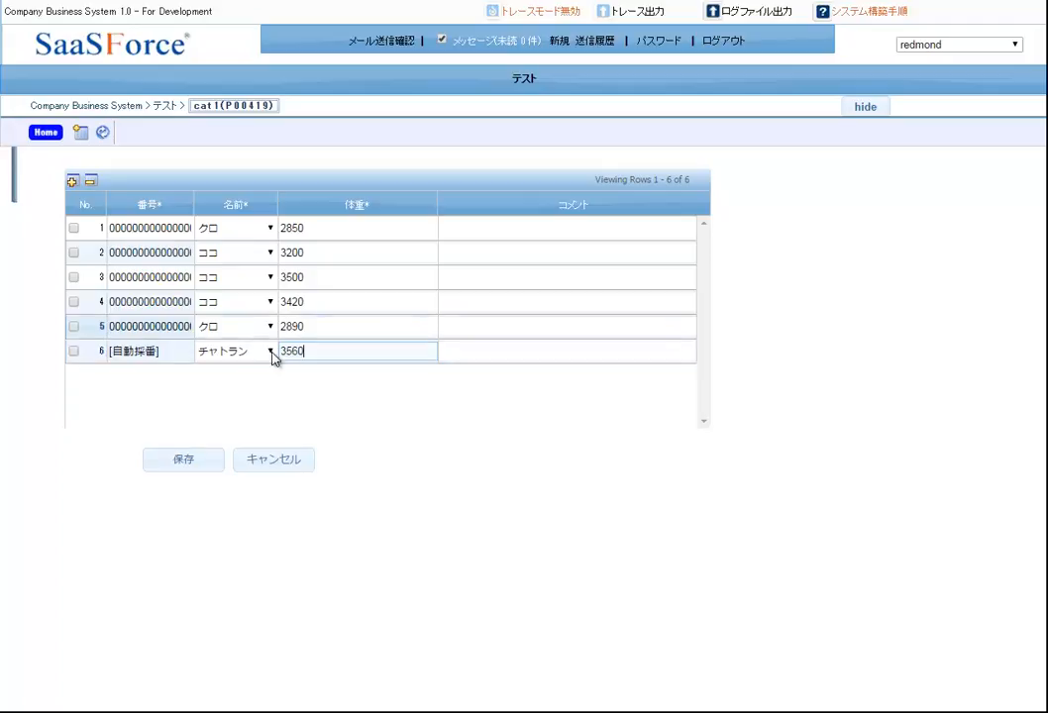
click(166, 462)
click(658, 96)
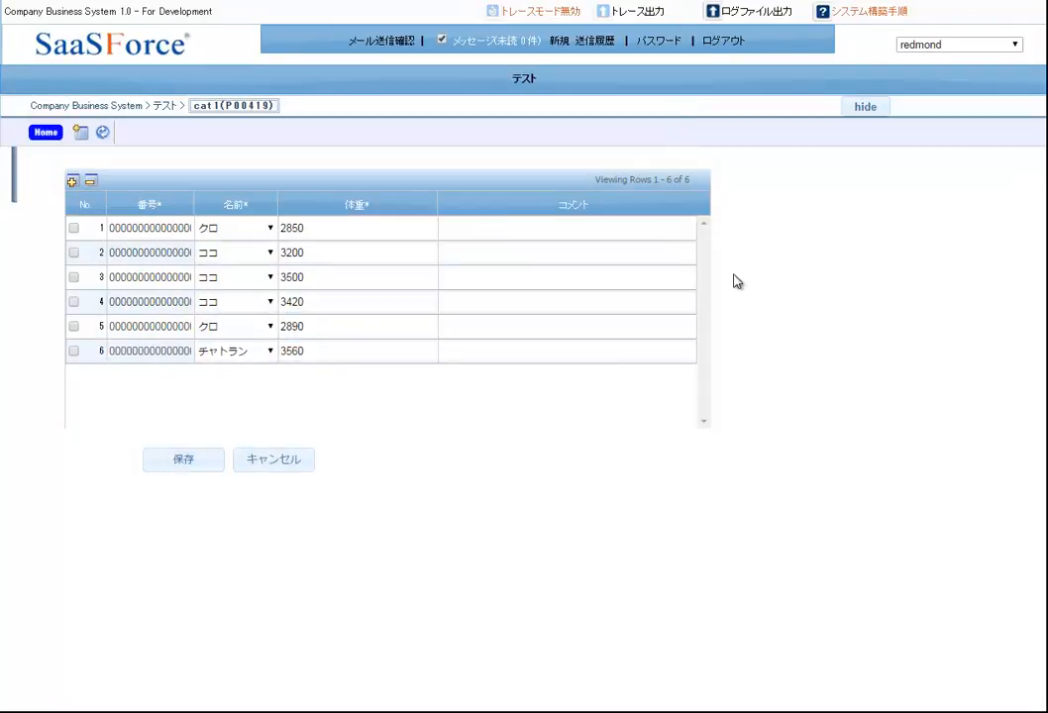